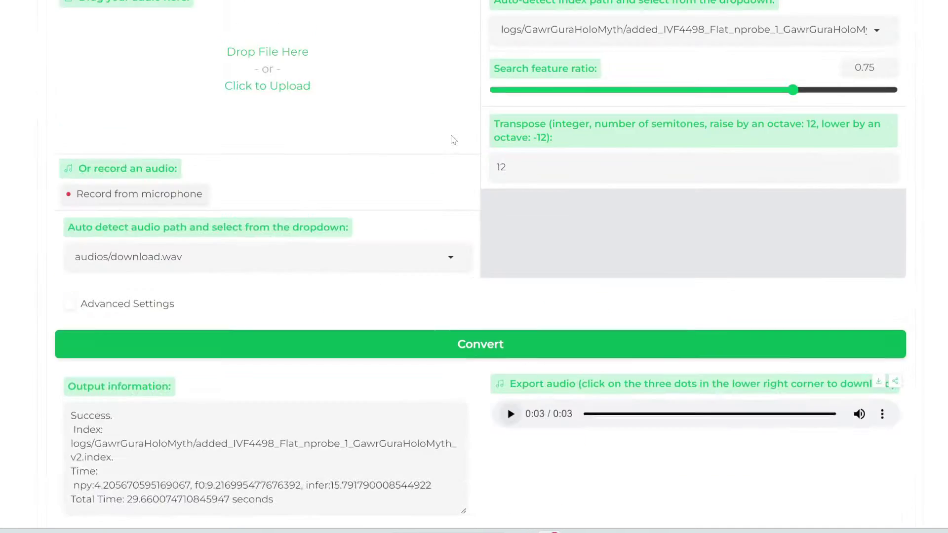
# - Open the text-to-speech section of the voice conversion Space
pyautogui.scroll(5, 451, 135)
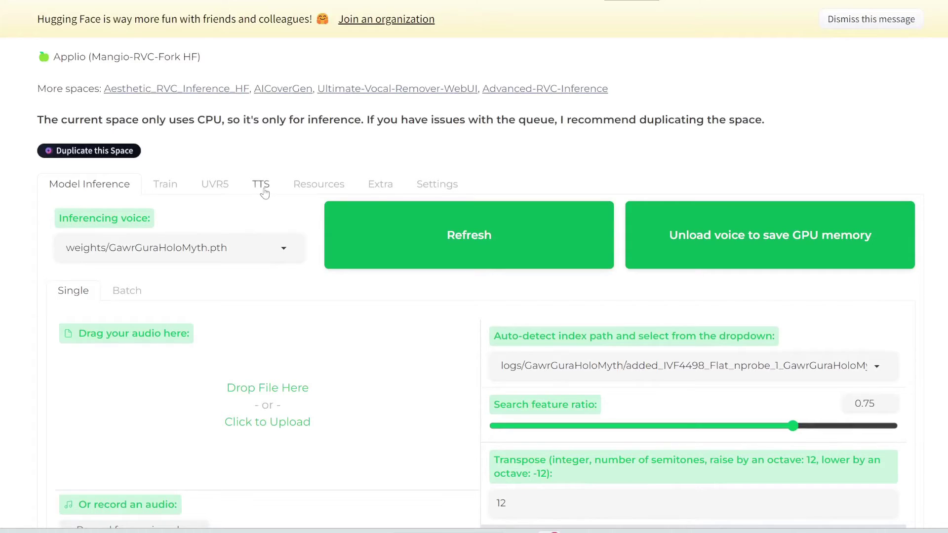
pyautogui.click(259, 186)
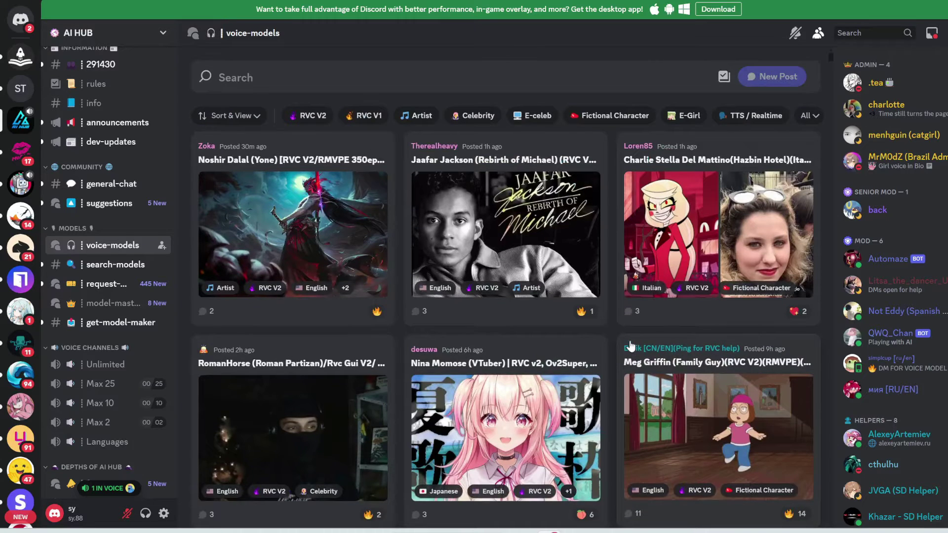
# - Switch to Discord and browse the model posts in the AI HUB server's voice-models channel
pyautogui.scroll(-10, 631, 344)
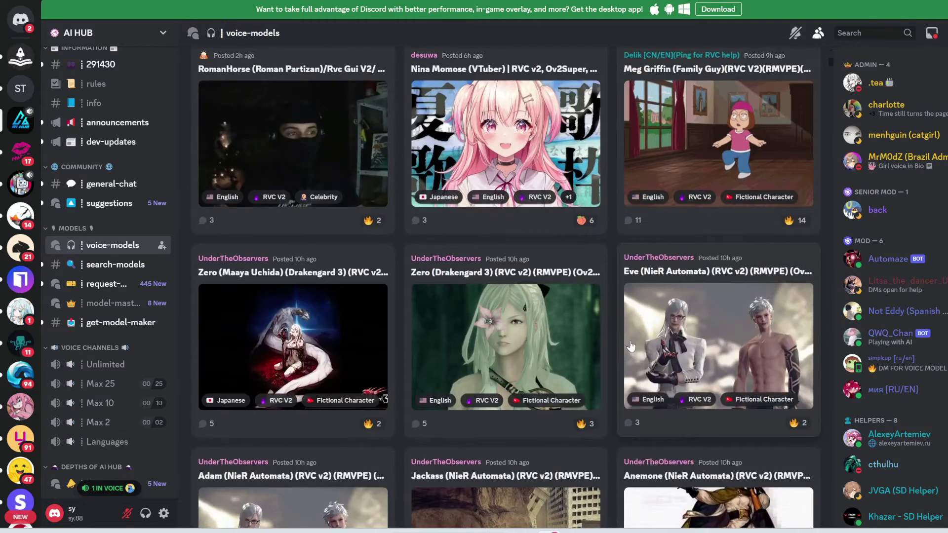
pyautogui.scroll(-5, 631, 345)
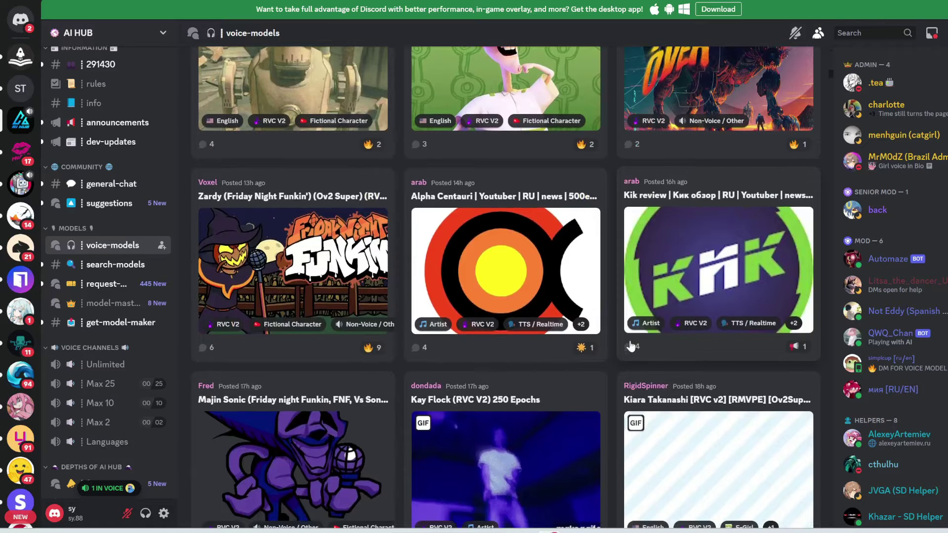
pyautogui.scroll(-5, 630, 345)
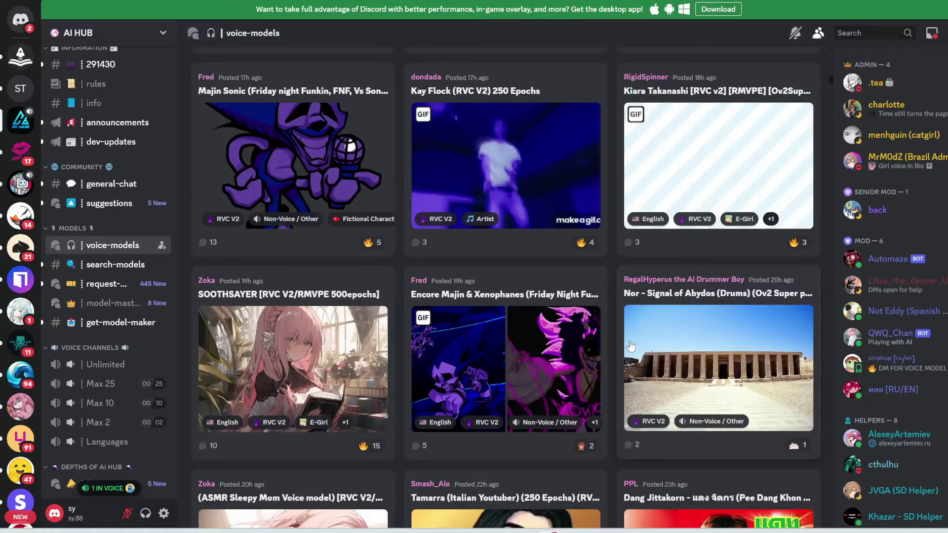
pyautogui.scroll(-2, 630, 346)
pyautogui.scroll(3, 559, 337)
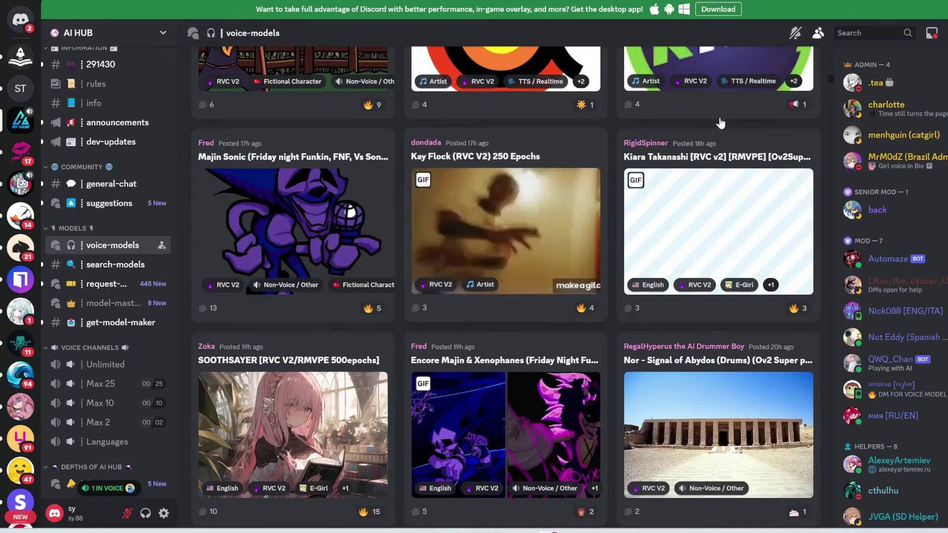
pyautogui.scroll(-5, 289, 363)
pyautogui.scroll(-7, 290, 364)
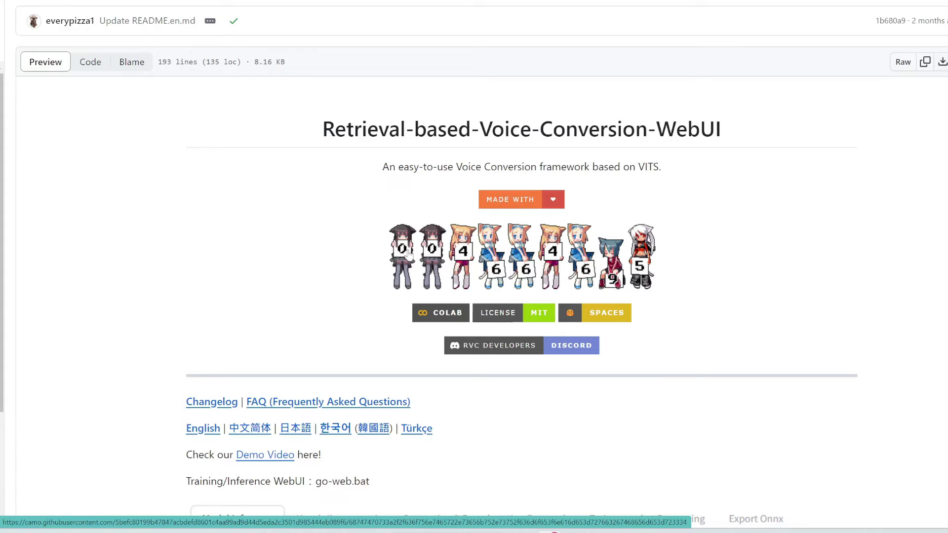
# - Open the Colab notebook linked in the Retrieval-based-Voice-Conversion-WebUI README on GitHub
pyautogui.click(446, 314)
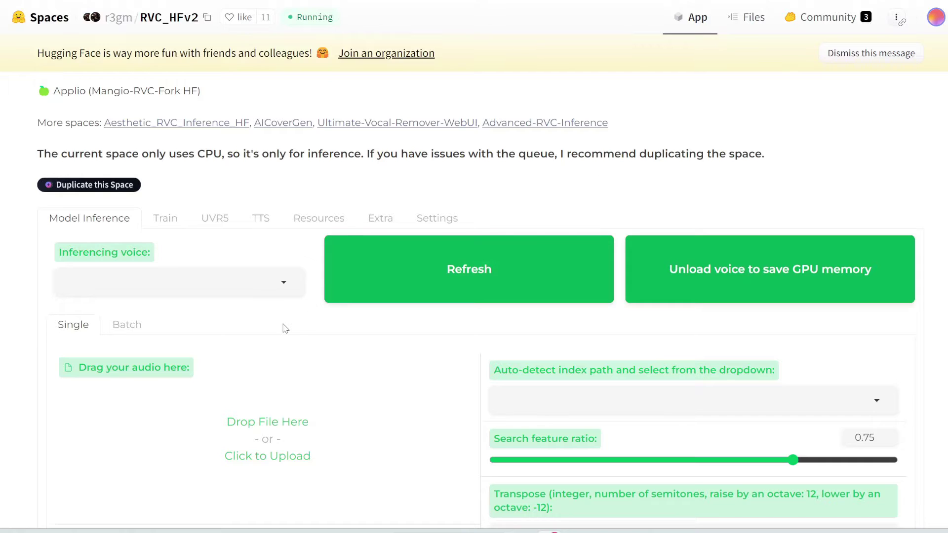
# - On the RVC_HFv2 Space, read the note about duplicating it, view the TTS section and return to Model Inference
pyautogui.scroll(-1, 283, 326)
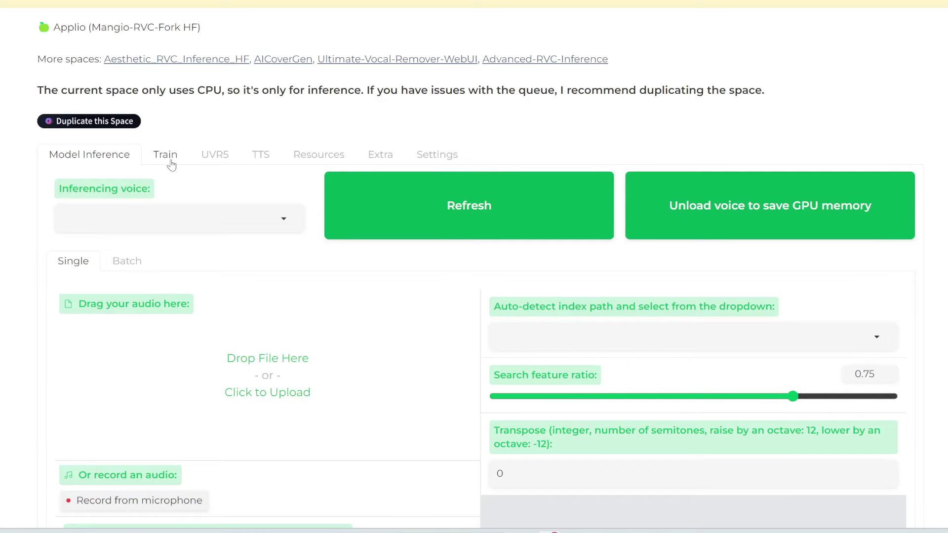
pyautogui.moveTo(37, 90); pyautogui.dragTo(366, 91)
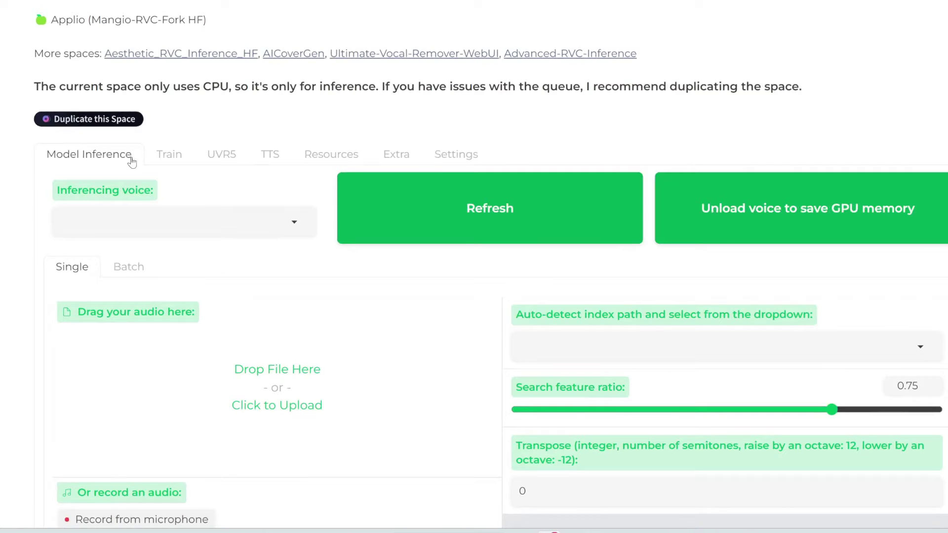
pyautogui.click(267, 155)
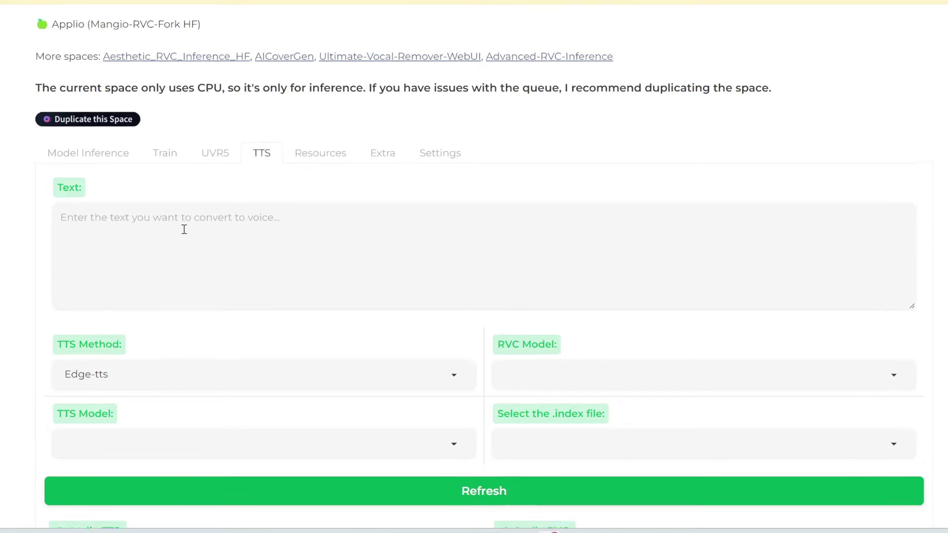
pyautogui.click(126, 156)
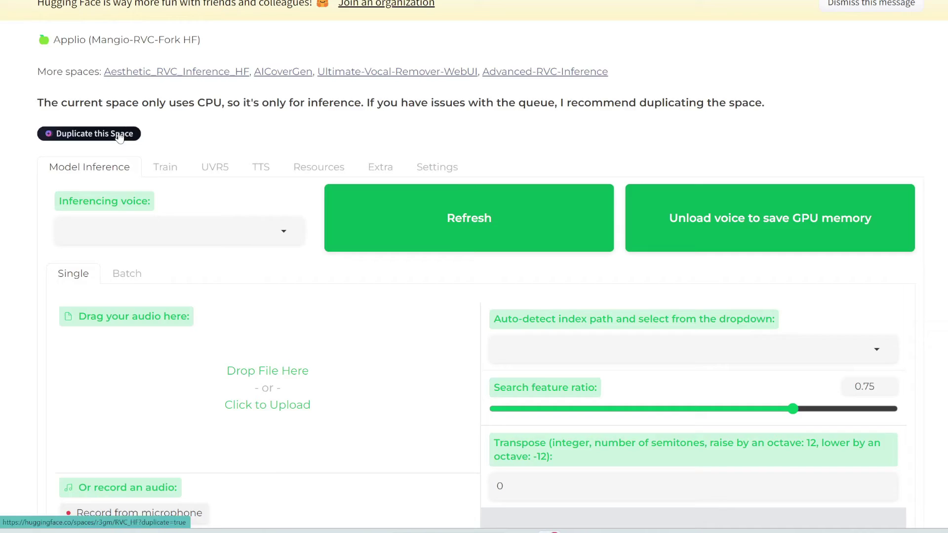
pyautogui.click(122, 134)
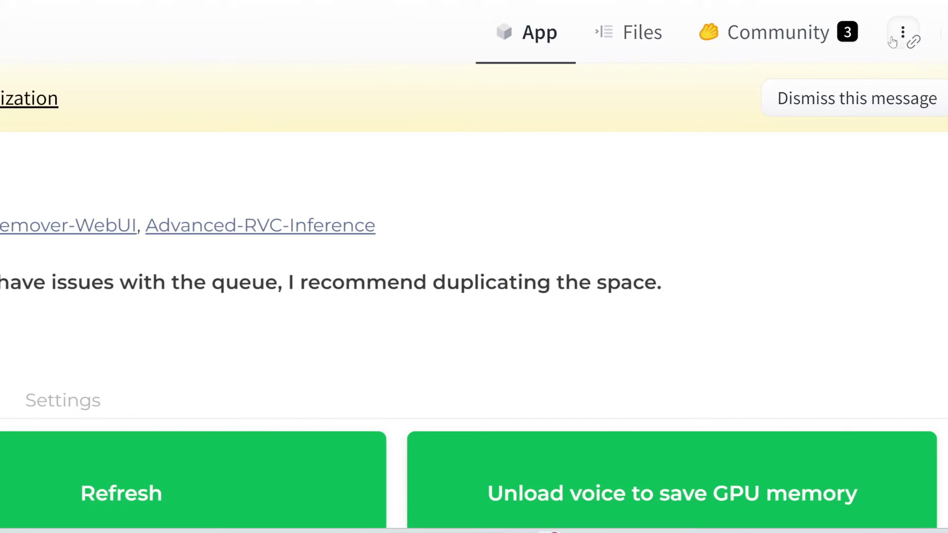
pyautogui.click(892, 42)
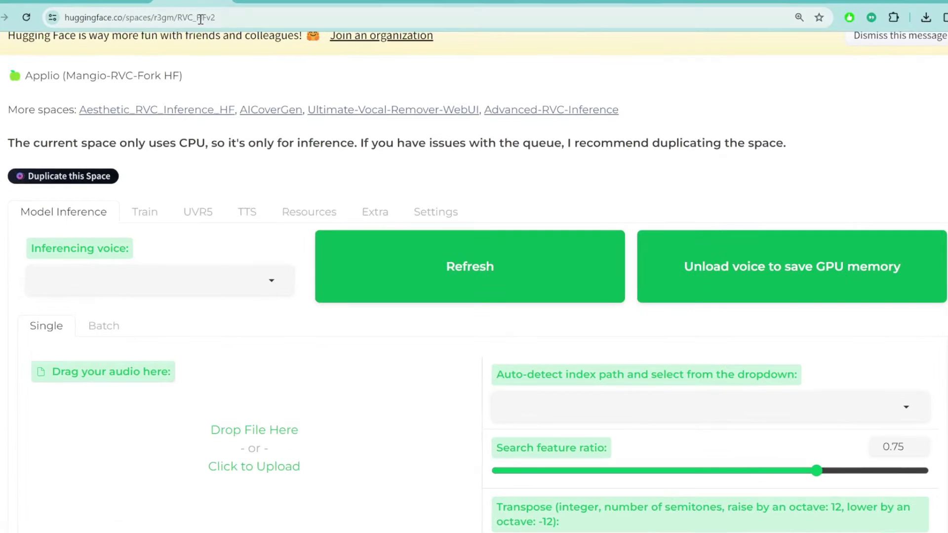
pyautogui.click(200, 19)
pyautogui.write('https://huggingface.co/spaces/r3gm/RVC_HFv2?duplicate=true')
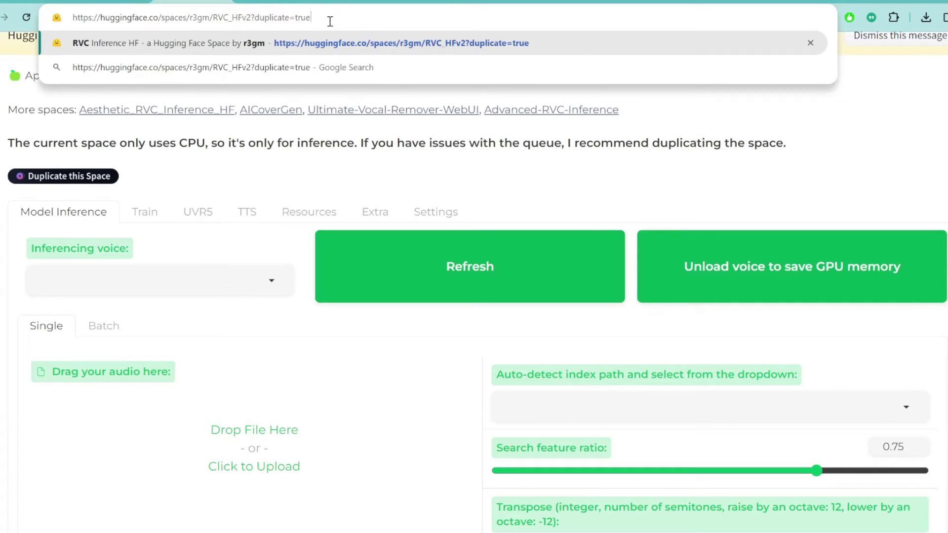
pyautogui.press('Return')
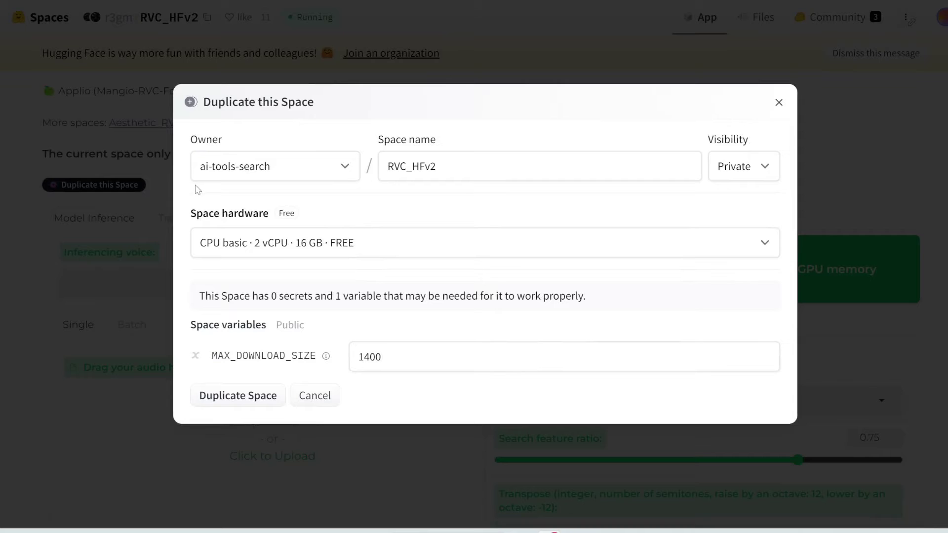
# - Duplicate the Space as RVC_HFv2 on the free CPU basic hardware with 2 vCPU and 16 GB
pyautogui.click(392, 171)
pyautogui.click(311, 249)
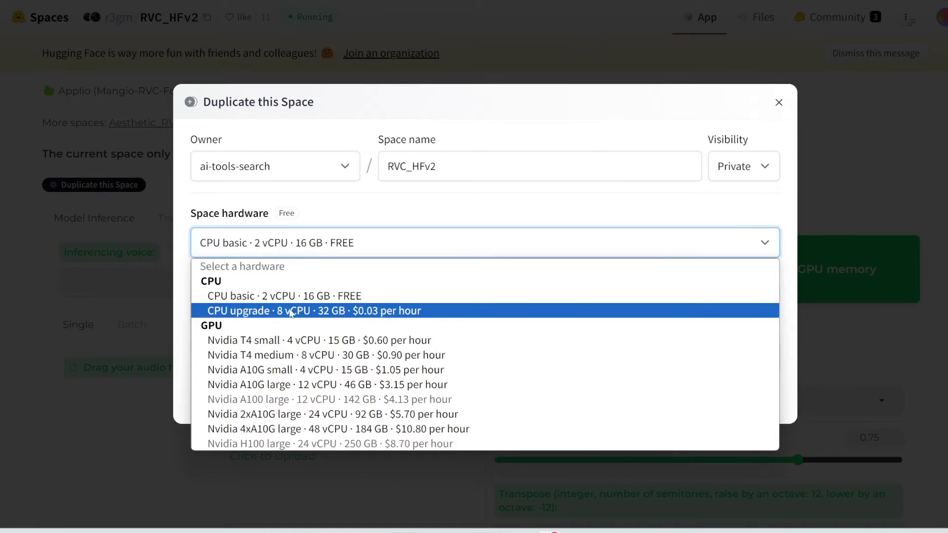
pyautogui.click(278, 297)
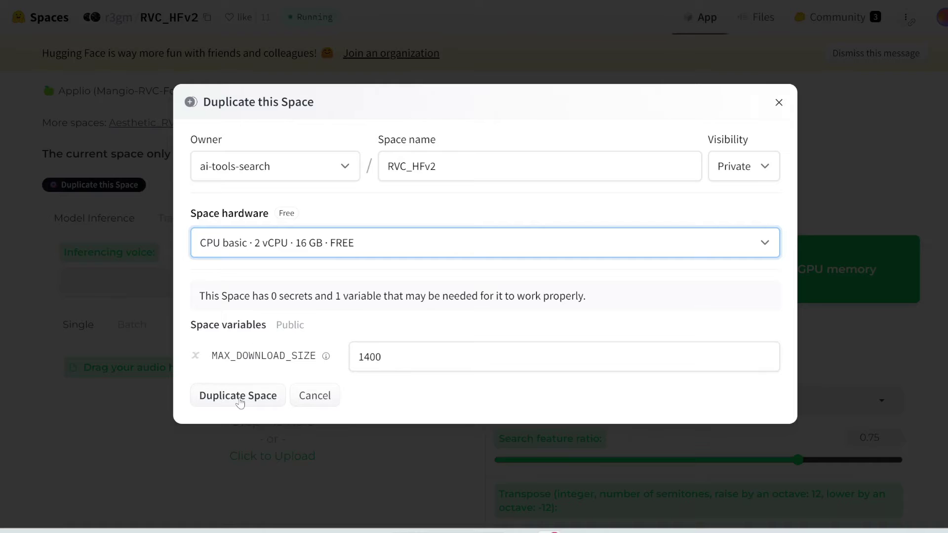
pyautogui.click(238, 396)
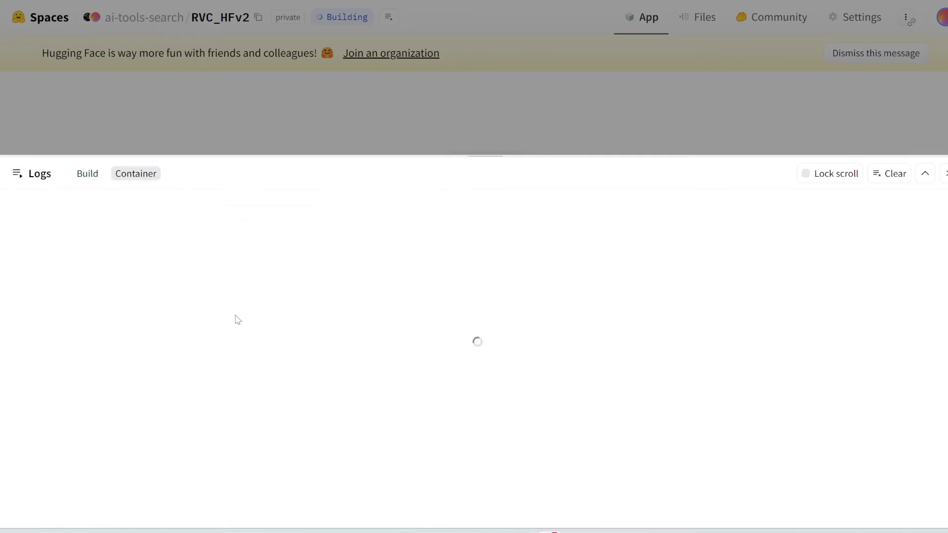
# - Check the duplicated Space's build logs and close the log view
pyautogui.click(946, 174)
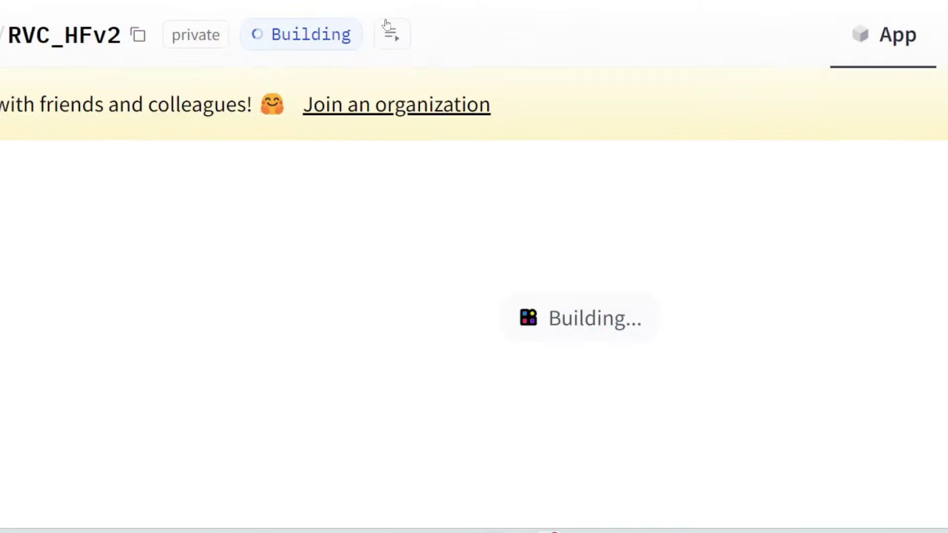
pyautogui.click(388, 27)
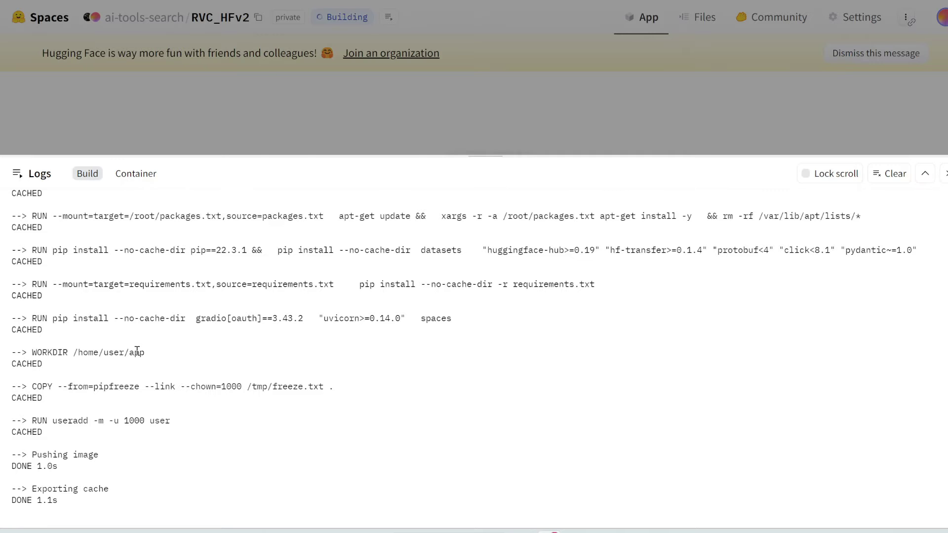
pyautogui.click(684, 116)
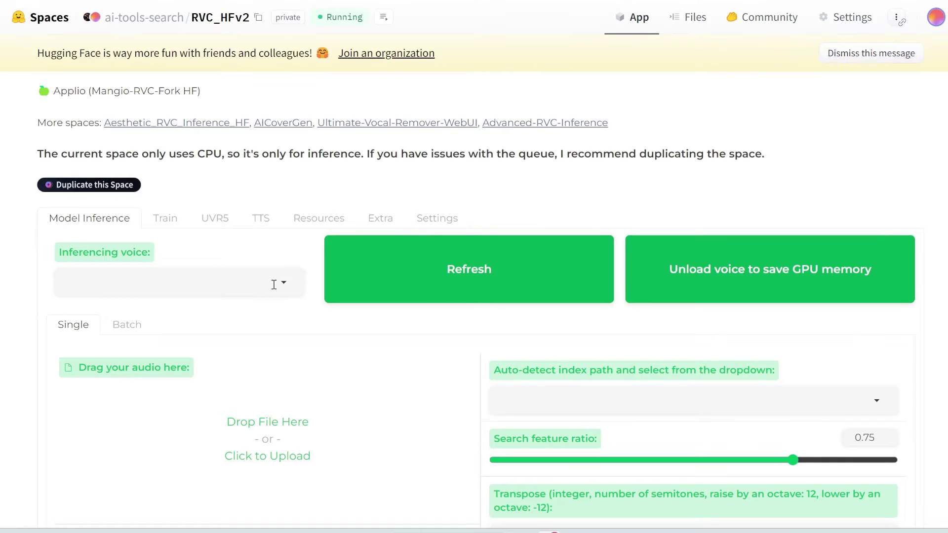
# - Open the Space's Resources section and search voice-models.com for "taylor swift"
pyautogui.scroll(-2, 285, 310)
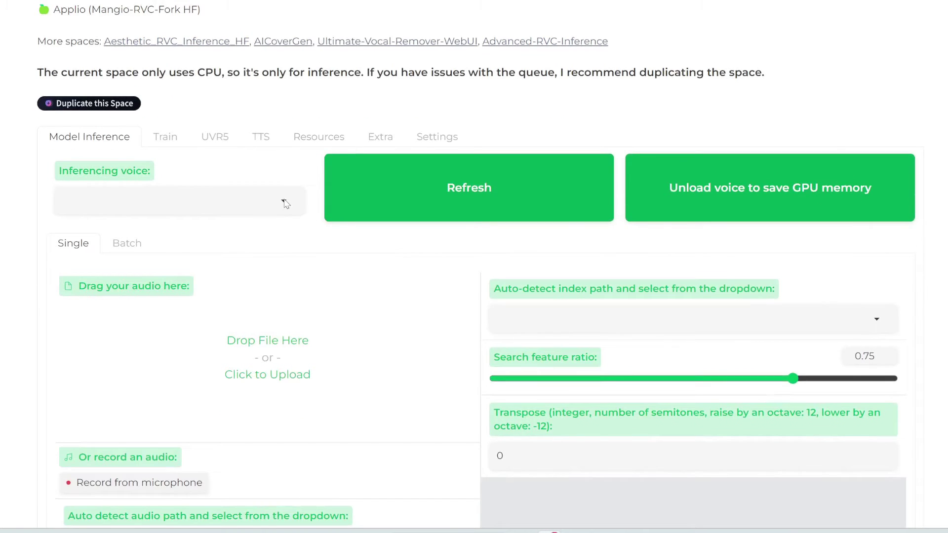
pyautogui.click(320, 141)
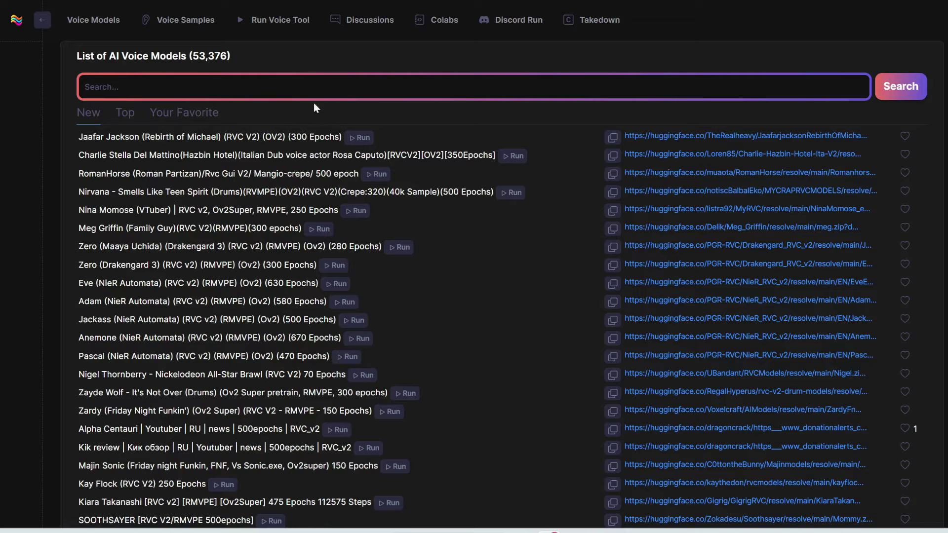
pyautogui.write('taylor swift')
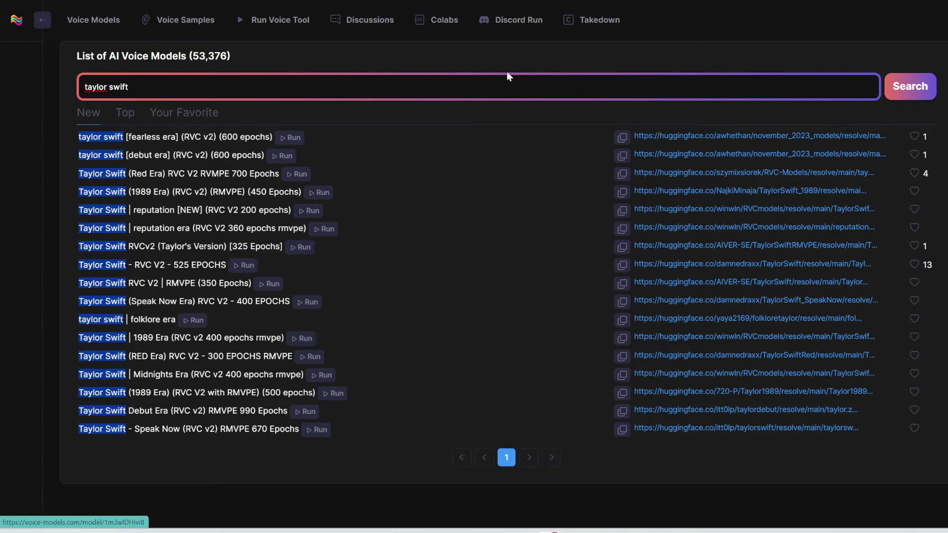
# - Copy the link of the 600-epoch fearless era model and try to download it with the Space's Download Model form
pyautogui.click(622, 138)
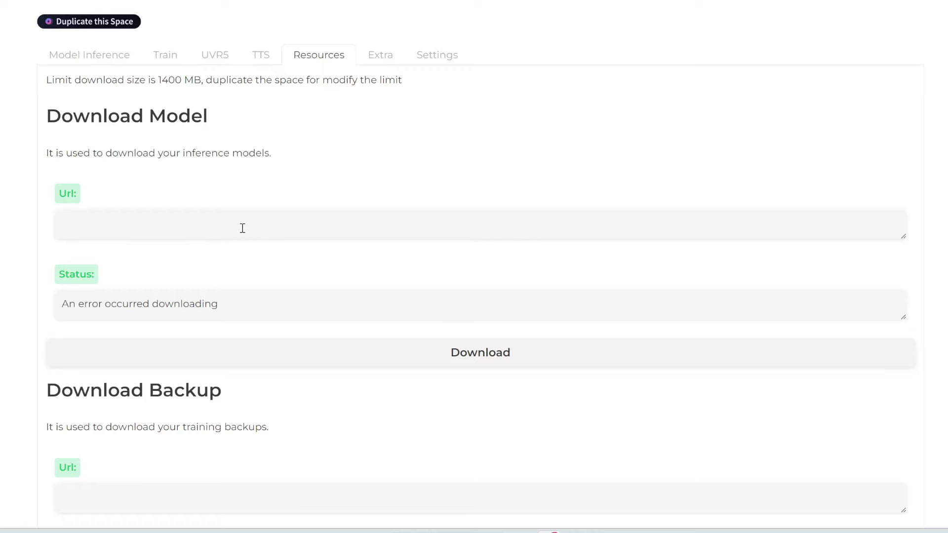
pyautogui.hotkey('ctrl', 'v')
pyautogui.click(459, 355)
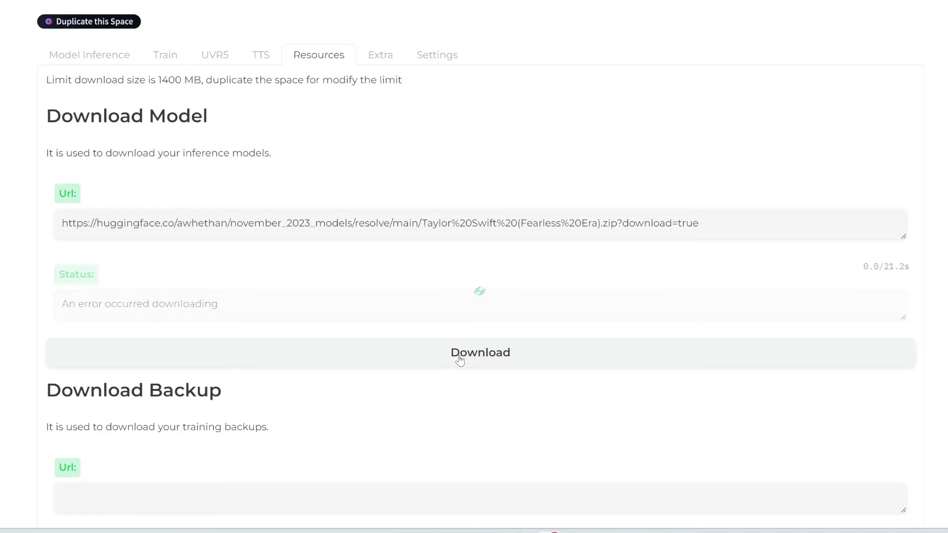
# - Examine the download status and the Space's container logs for the cause of the error, and close the logs
pyautogui.scroll(3, 391, 23)
pyautogui.scroll(-4, 352, 329)
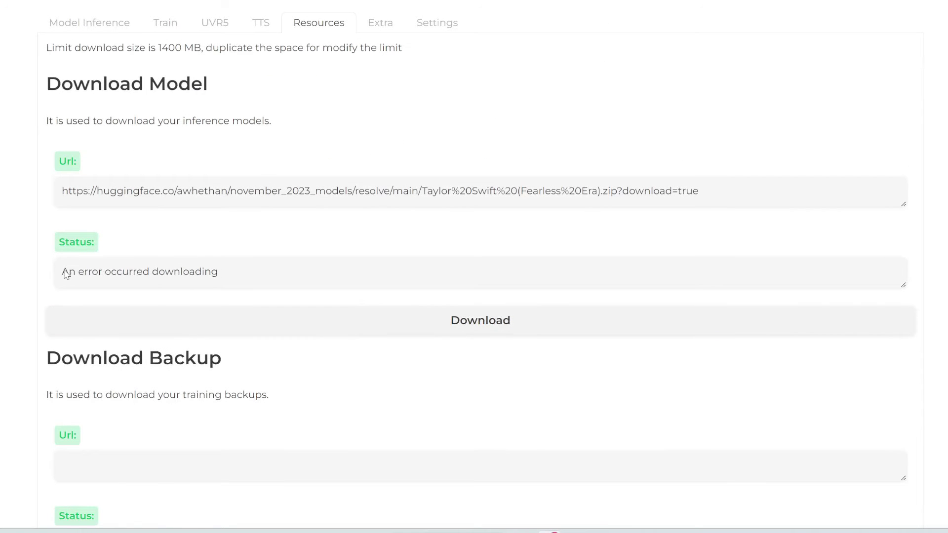
pyautogui.moveTo(62, 271); pyautogui.dragTo(195, 260)
pyautogui.click(195, 260)
pyautogui.scroll(4, 334, 188)
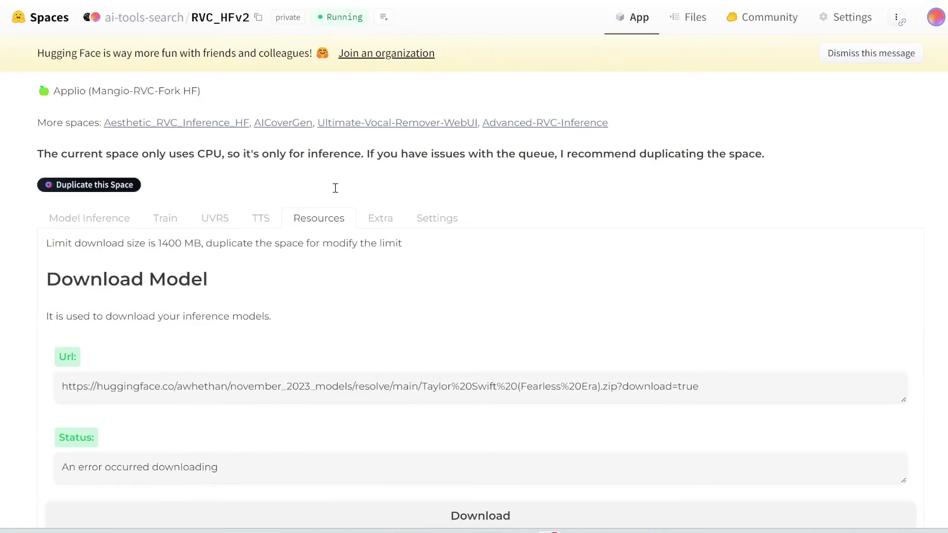
pyautogui.click(383, 17)
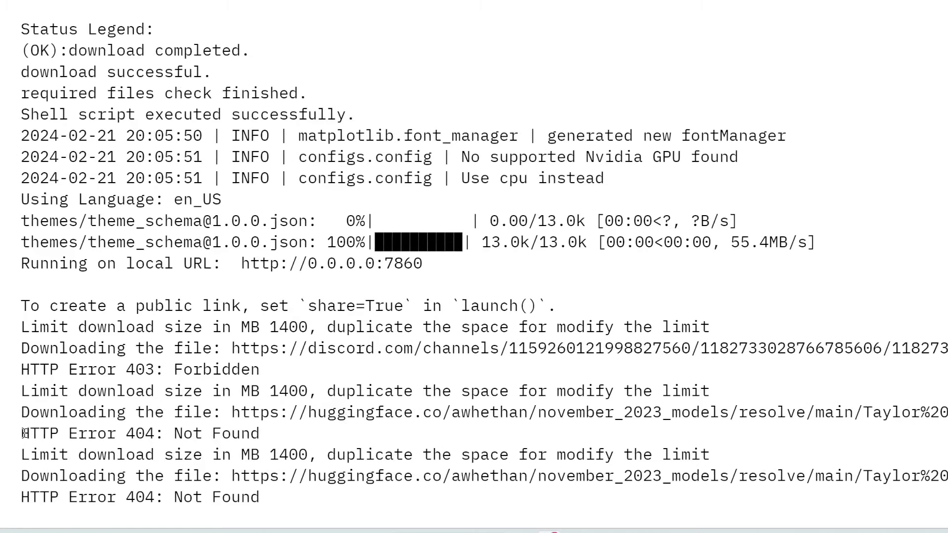
pyautogui.moveTo(23, 433); pyautogui.dragTo(254, 435)
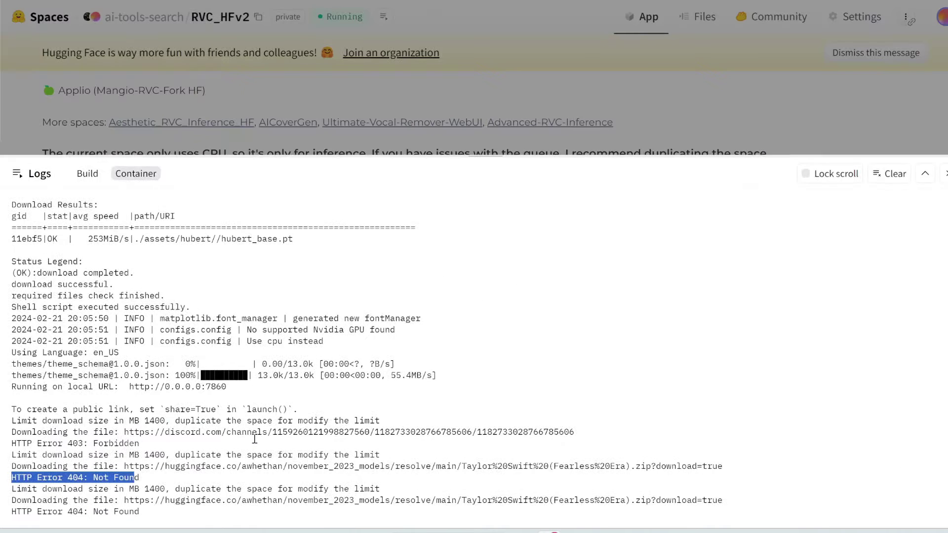
pyautogui.click(945, 173)
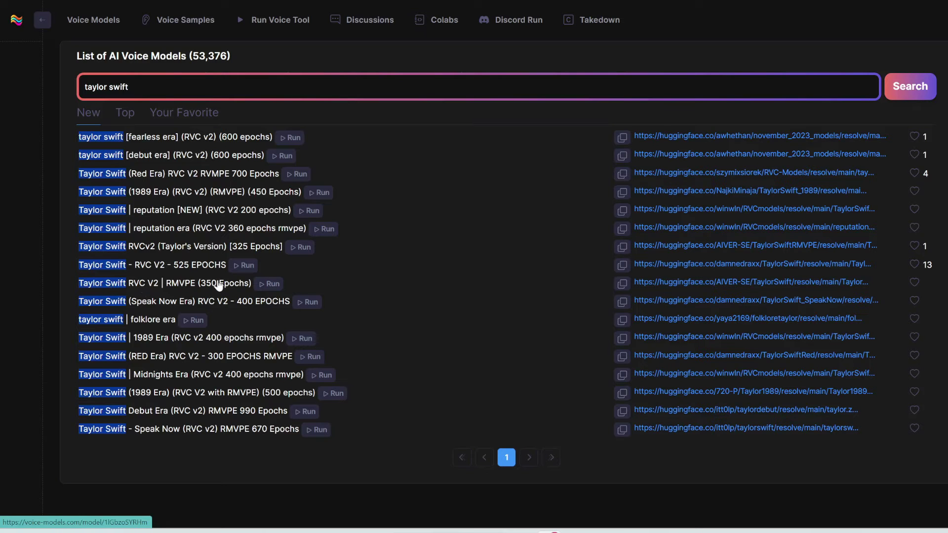
# - Replace the model URL with the link of "Taylor Swift RVC V2 | RMVPE (350 Epochs)" from voice-models.com and download that model
pyautogui.click(620, 286)
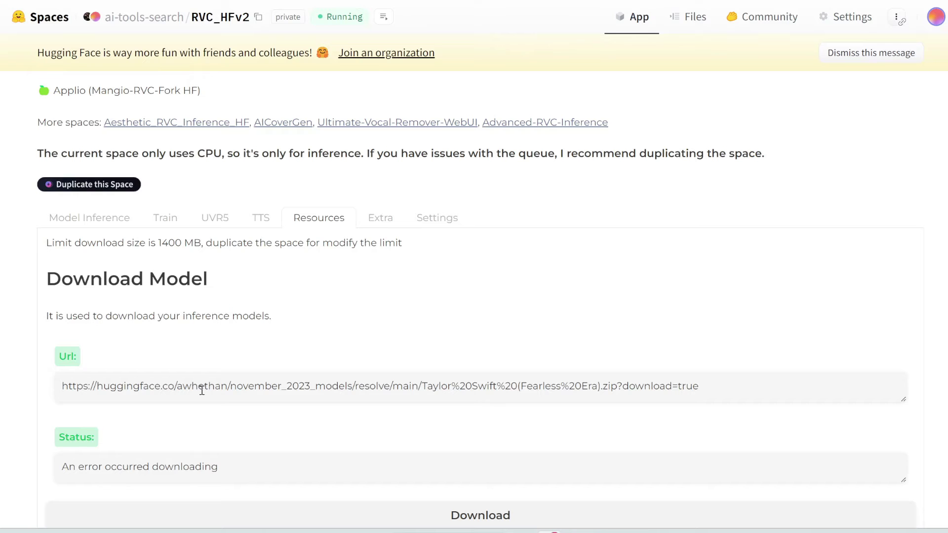
pyautogui.click(201, 387)
pyautogui.hotkey('ctrl', 'a')
pyautogui.hotkey('ctrl', 'v')
pyautogui.scroll(-3, 202, 390)
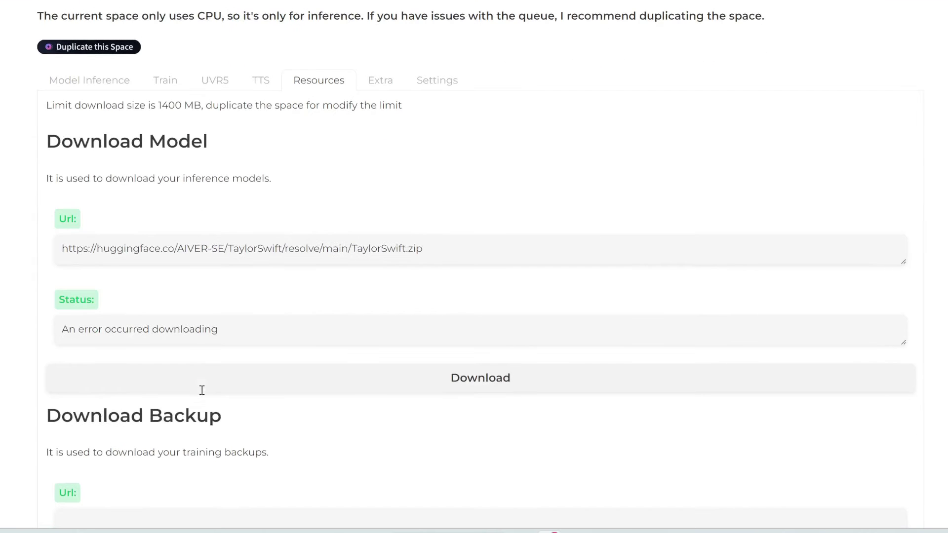
pyautogui.click(424, 378)
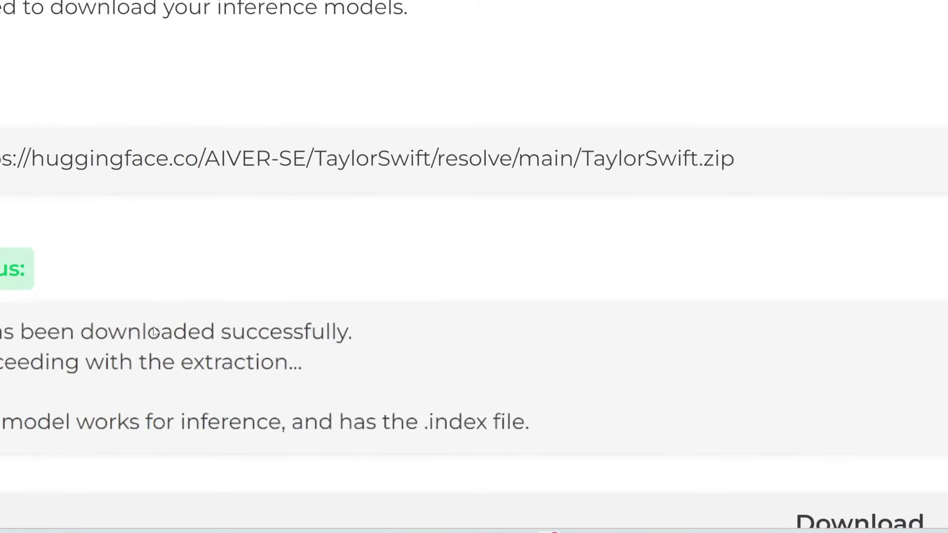
# - Copy the link of the 100-epoch "Gawr Gura (Hololive EN Myth)" model from voice-models.com and download that model in the Space
pyautogui.scroll(-1, 197, 343)
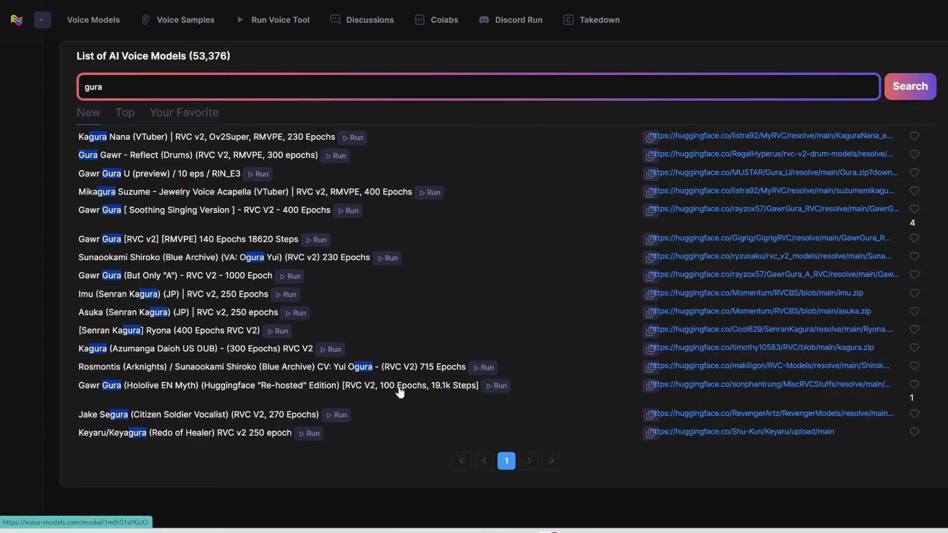
pyautogui.click(649, 387)
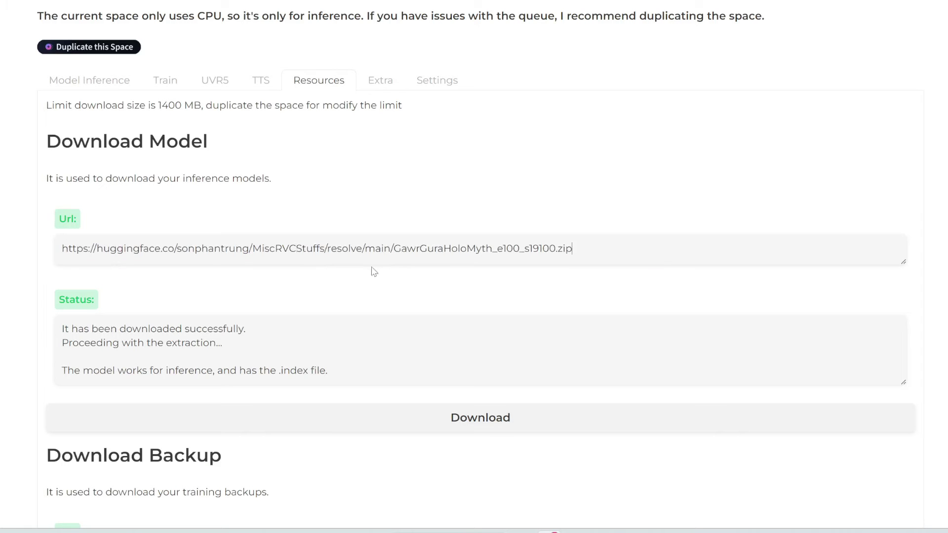
pyautogui.click(400, 417)
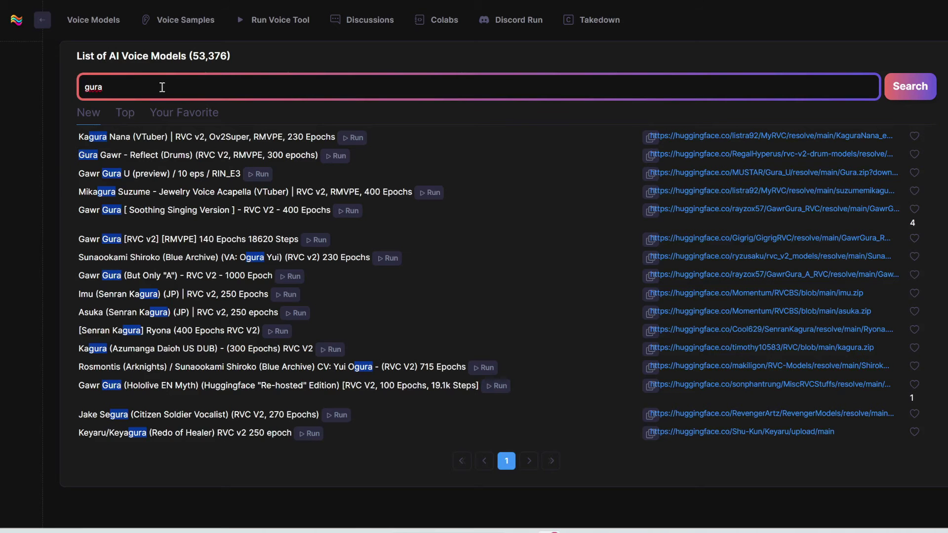
# - Search voice-models.com for "mr beast", copy the link of "Mr Beast (RVC v2) 300 Epochs" and download that model in the Space
pyautogui.hotkey('ctrl', 'a')
pyautogui.write('mr beast')
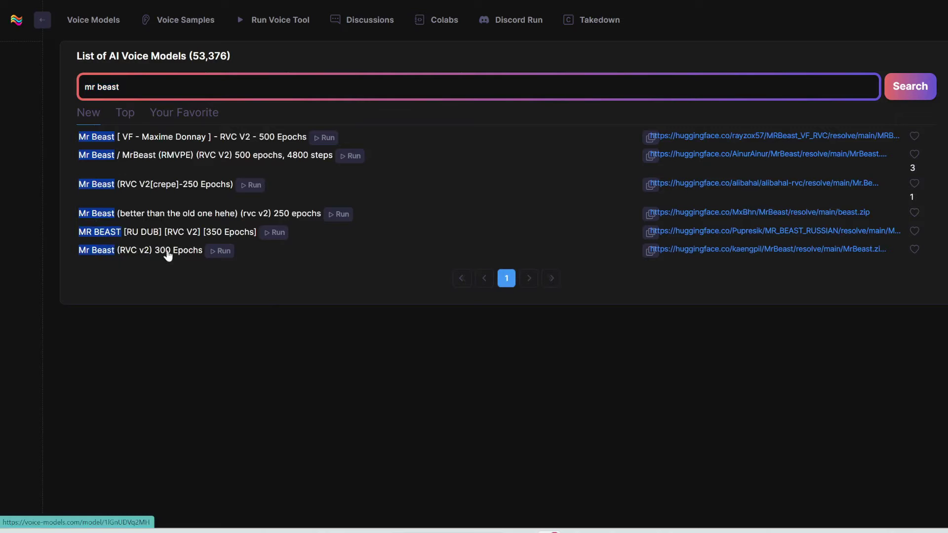
pyautogui.click(651, 253)
pyautogui.hotkey('alt', 'Tab')
pyautogui.tripleClick(250, 253)
pyautogui.hotkey('ctrl', 'v')
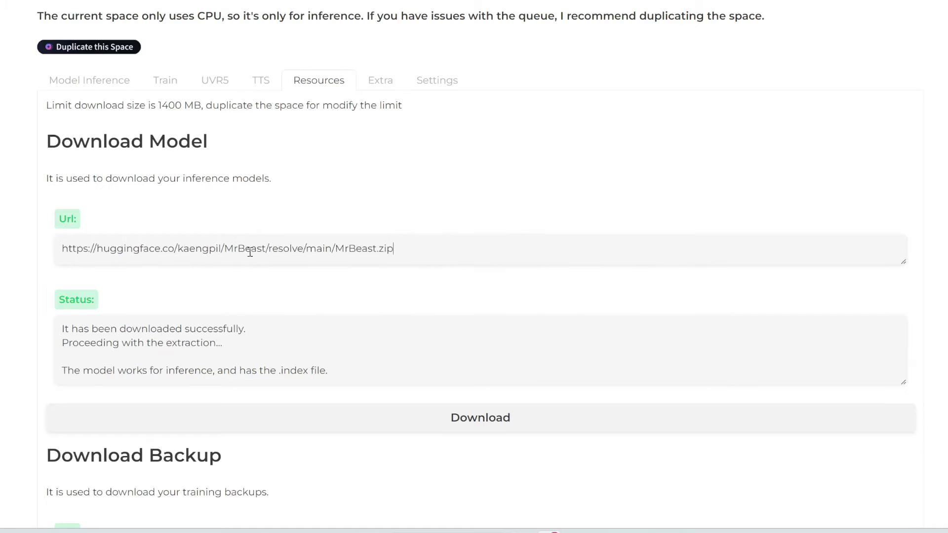
pyautogui.click(468, 424)
# - Refresh the inferencing voice list under Model Inference, and listen to myrecording.wav and add it as the input audio
pyautogui.click(91, 84)
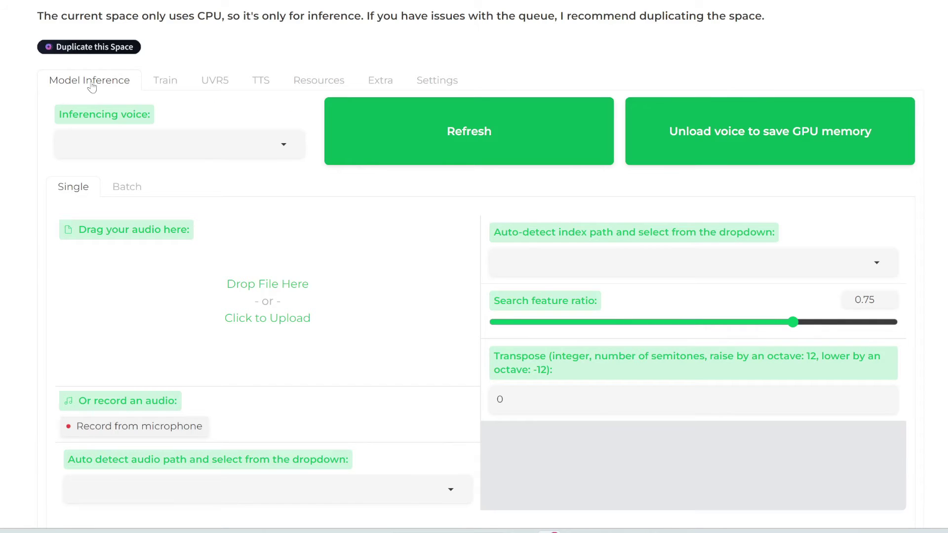
pyautogui.click(283, 146)
pyautogui.click(448, 128)
pyautogui.click(284, 147)
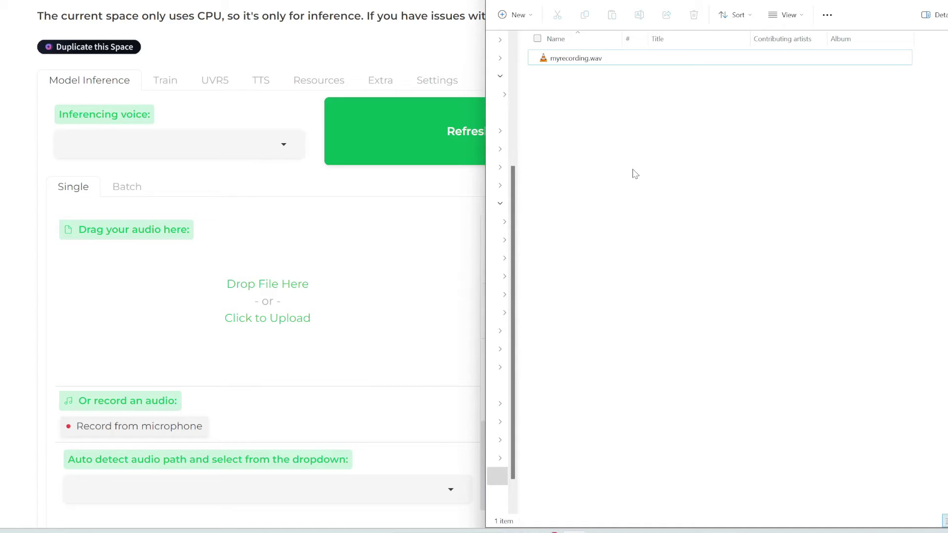
pyautogui.doubleClick(574, 60)
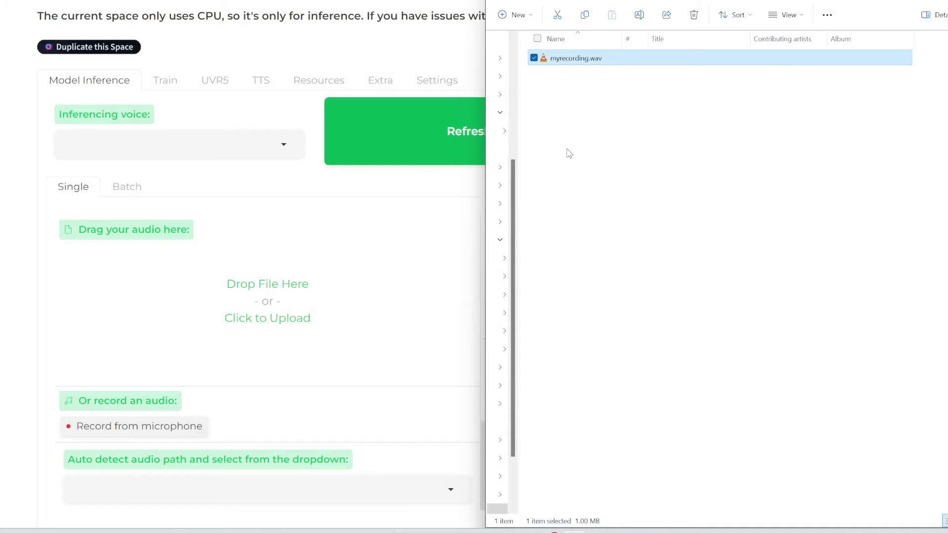
pyautogui.moveTo(597, 62); pyautogui.dragTo(275, 287)
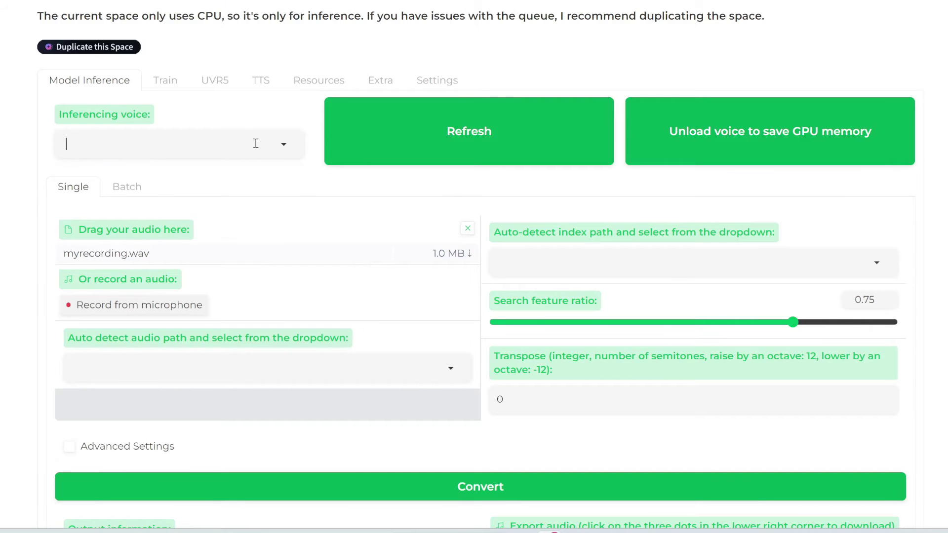
# - Try to convert the recording with the voice weights/MrBeast.pth and the index logs/MrBeast/added_IVF957_Flat_nprobe_1_MrBeast_v2.index, and inspect the output
pyautogui.click(192, 196)
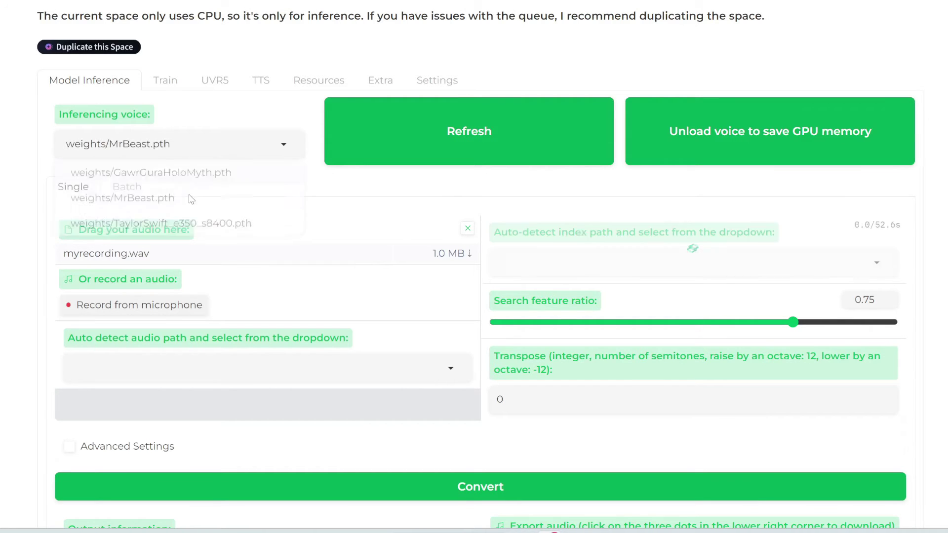
pyautogui.click(622, 277)
pyautogui.click(598, 320)
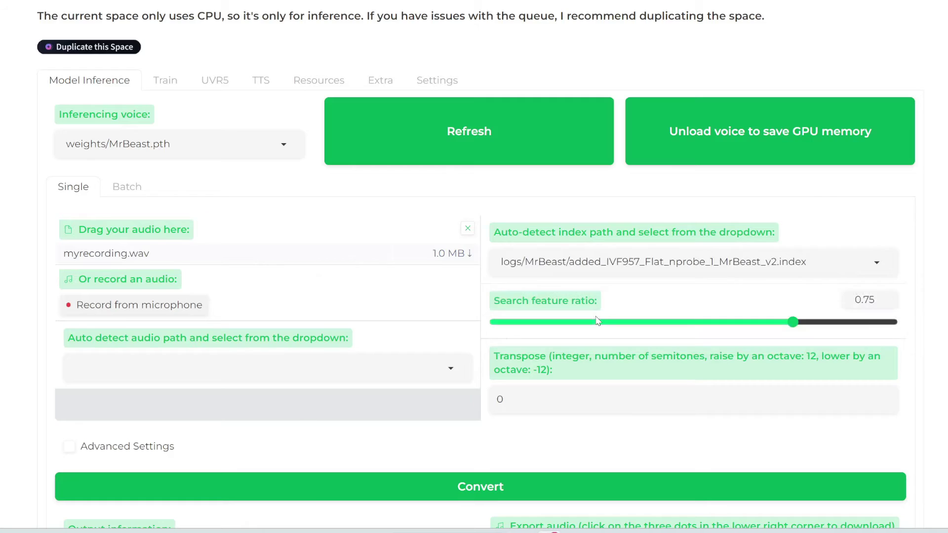
pyautogui.scroll(-2, 598, 320)
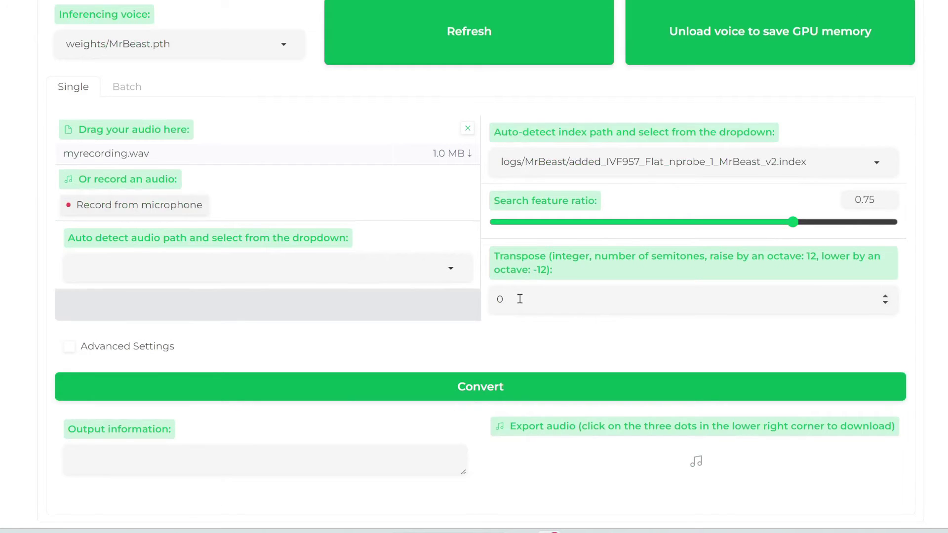
pyautogui.click(483, 388)
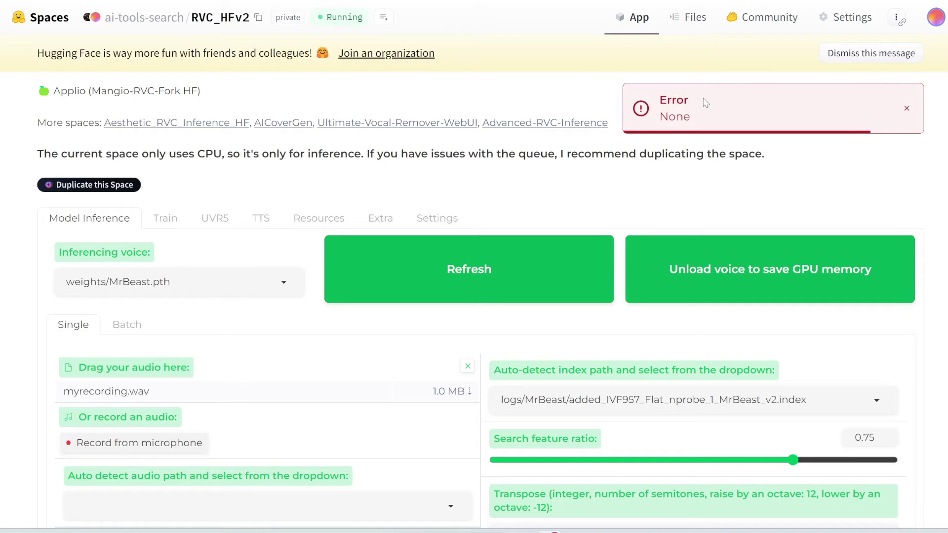
pyautogui.scroll(-5, 673, 136)
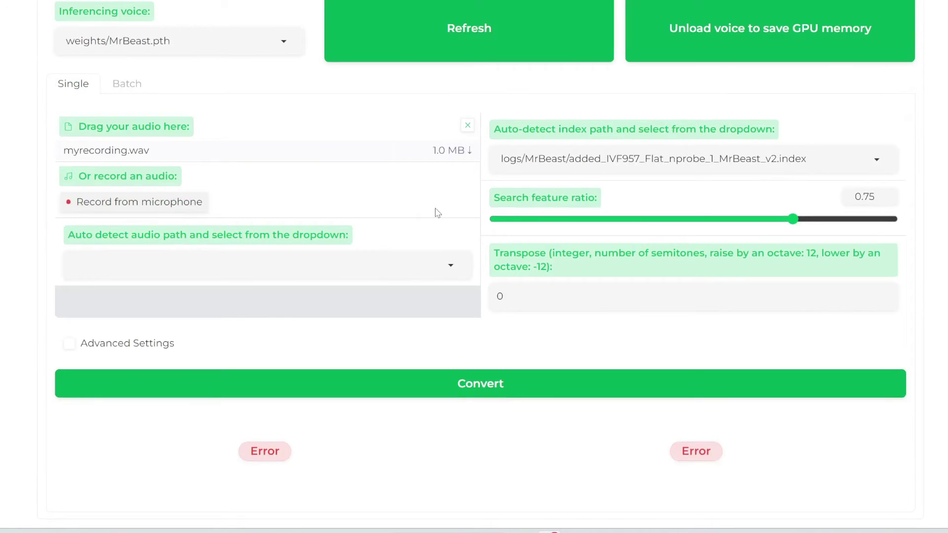
# - Remove myrecording.wav from the audio upload and check the choices for the auto-detected audio path
pyautogui.click(468, 127)
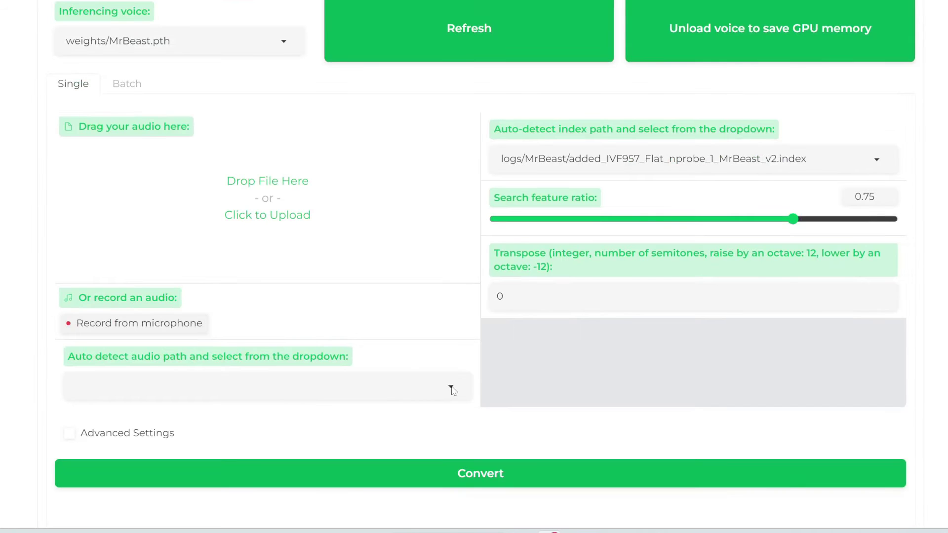
pyautogui.click(705, 401)
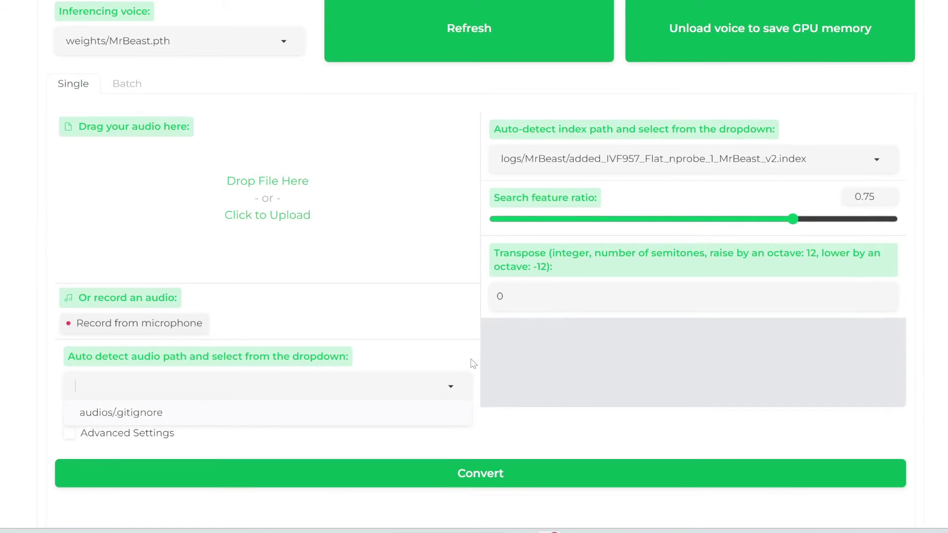
# - Upload myrecording.wav to the audios folder in the Space's files and commit it directly to the main branch
pyautogui.scroll(5, 941, 367)
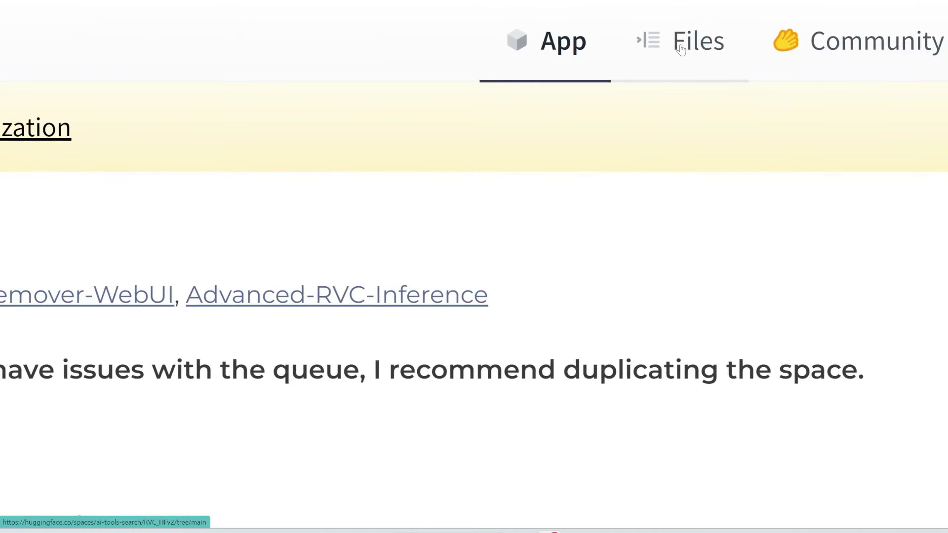
pyautogui.click(696, 43)
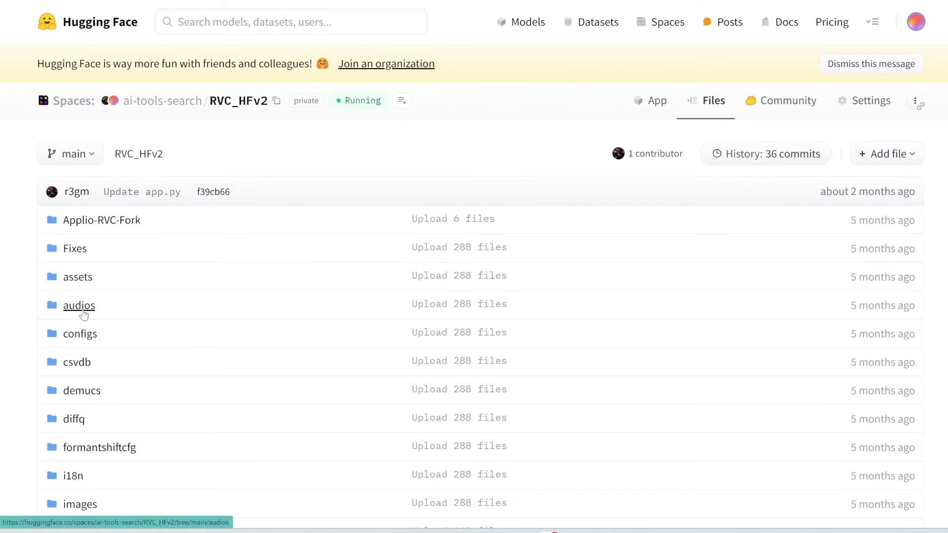
pyautogui.click(79, 306)
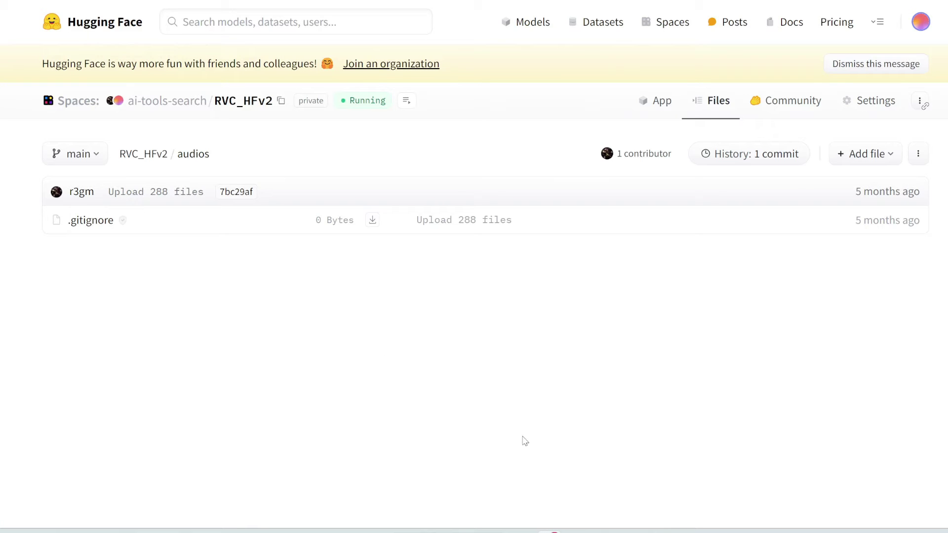
pyautogui.click(881, 159)
pyautogui.click(843, 207)
pyautogui.hotkey('alt', 'Tab')
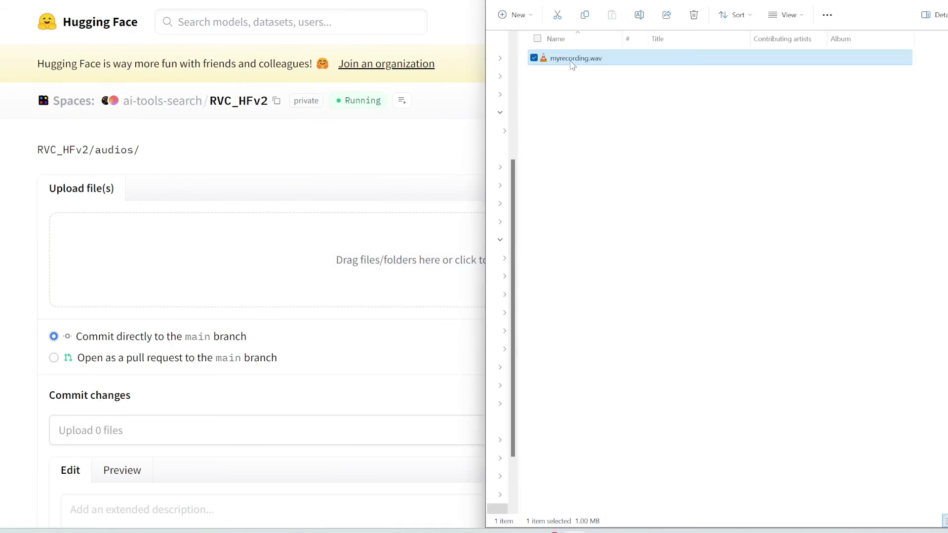
pyautogui.moveTo(573, 65); pyautogui.dragTo(375, 260)
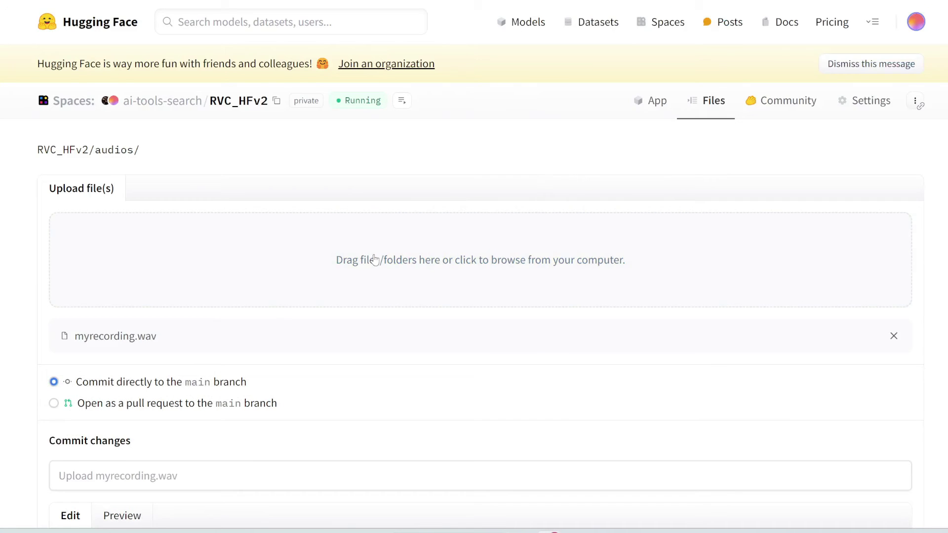
pyautogui.scroll(-5, 375, 261)
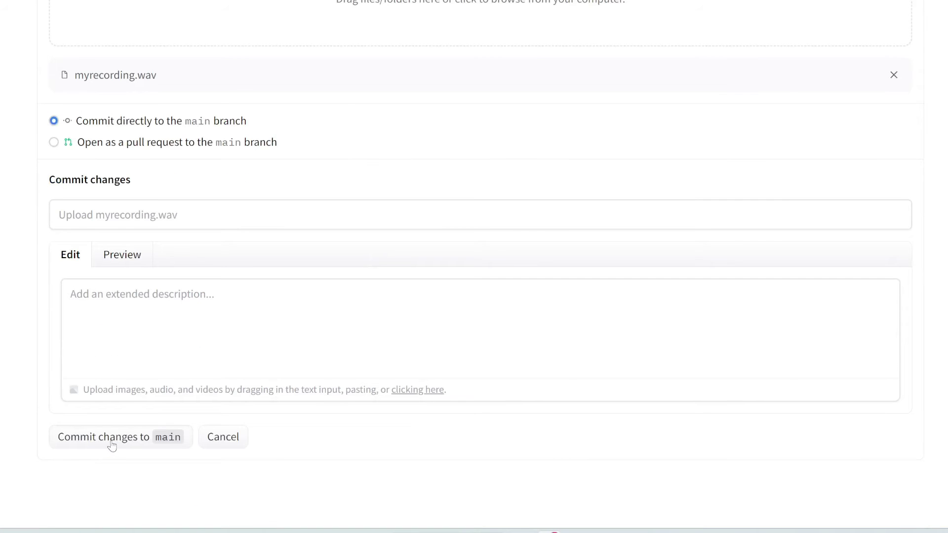
pyautogui.click(111, 443)
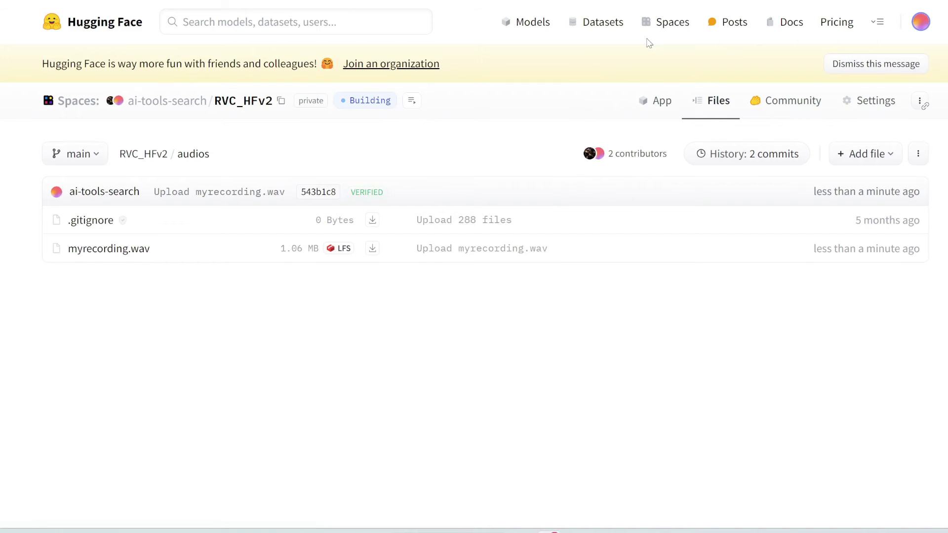
# - Return to the Space's app, follow the rebuild in its build and container logs, and close the logs
pyautogui.click(660, 98)
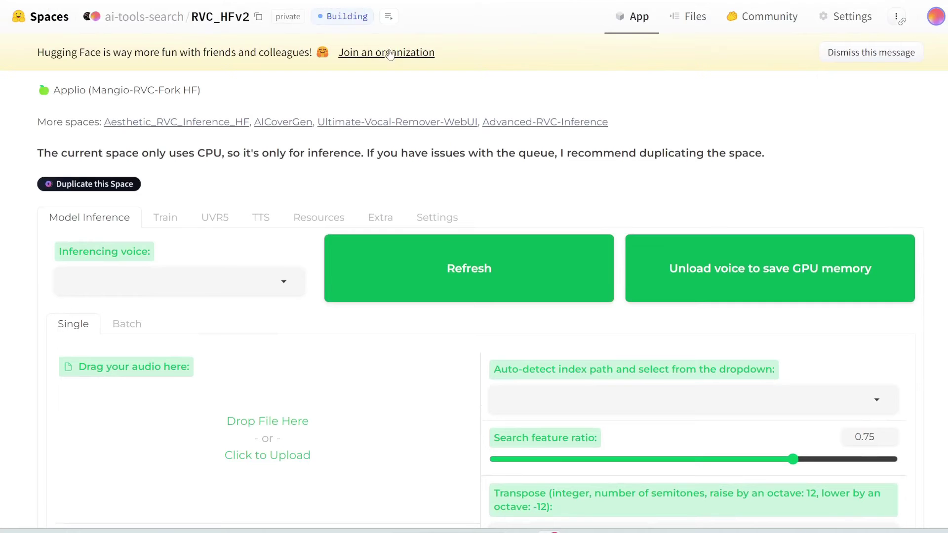
pyautogui.click(389, 17)
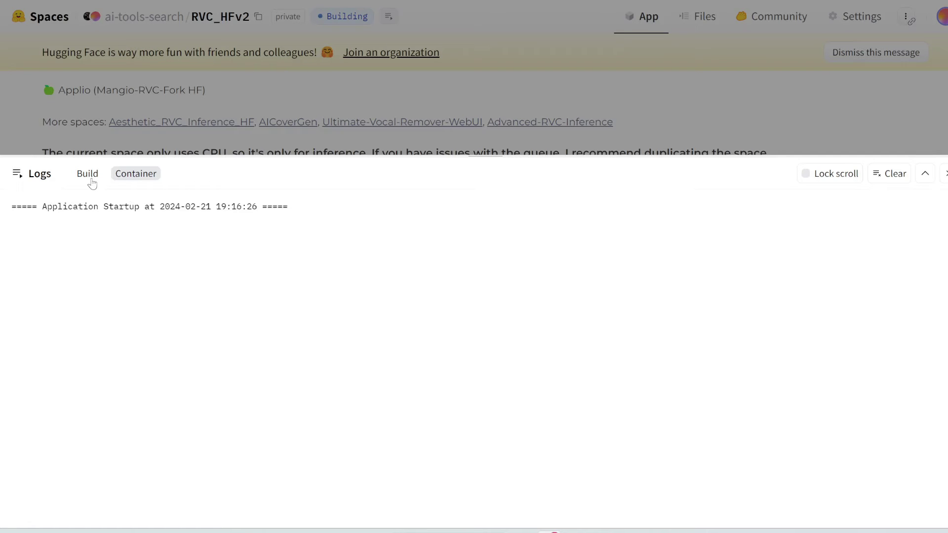
pyautogui.click(88, 174)
pyautogui.click(347, 85)
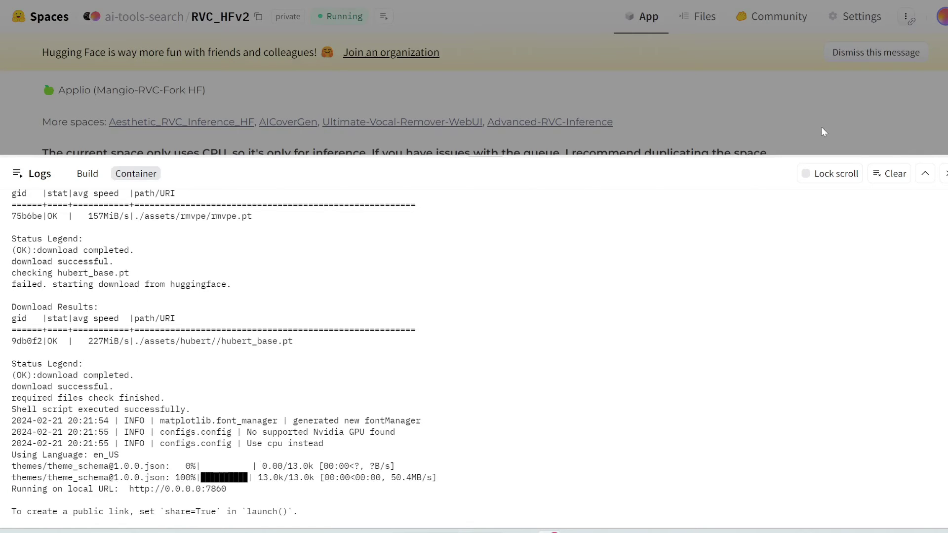
pyautogui.click(821, 127)
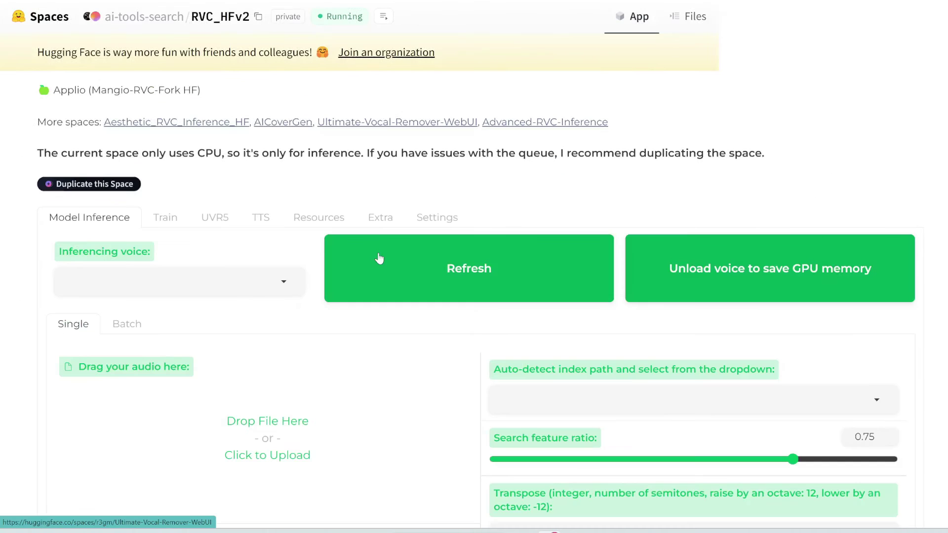
# - Refresh the Model Inference lists and check which inferencing voices are available
pyautogui.scroll(-2, 379, 259)
pyautogui.click(383, 198)
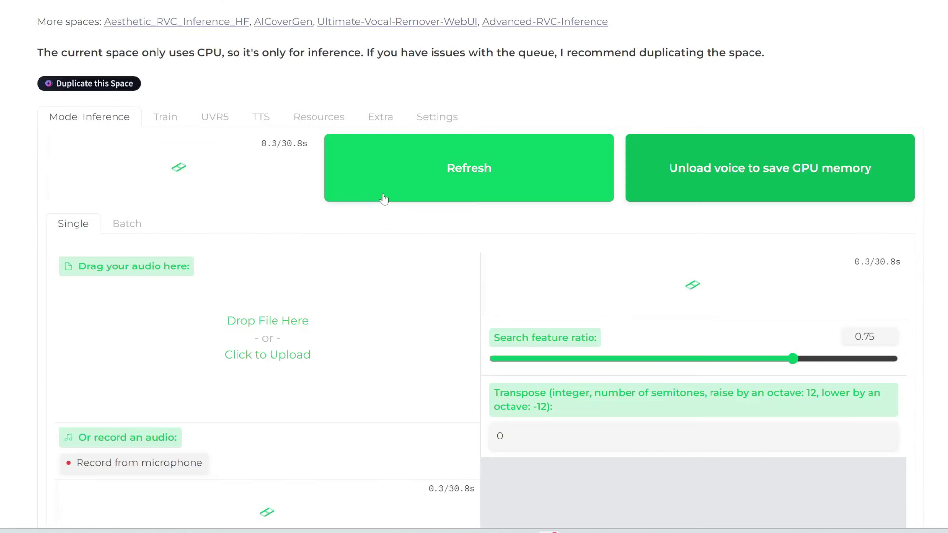
pyautogui.click(269, 184)
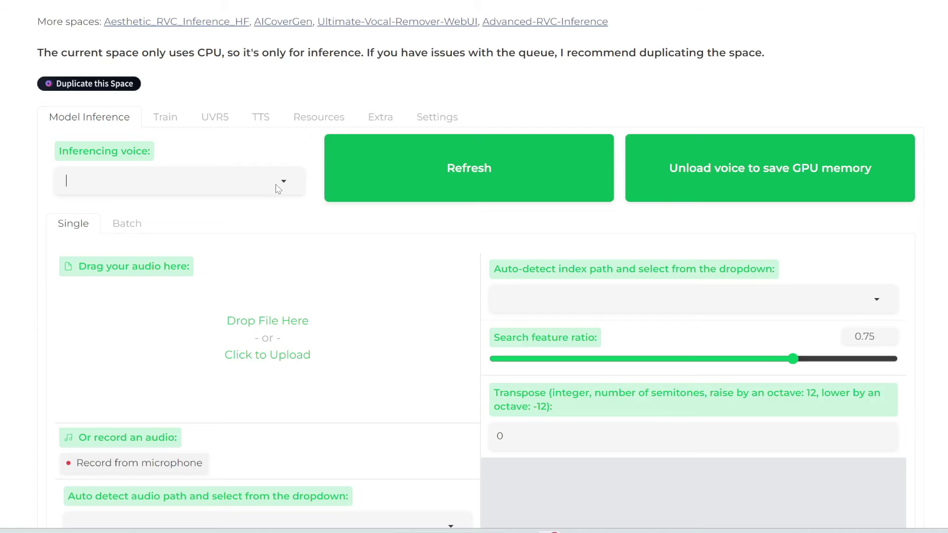
# - Copy the "Mr Beast (RVC v2) 300 Epochs" link from voice-models.com again and download the model through the Space's Resources section
pyautogui.click(315, 120)
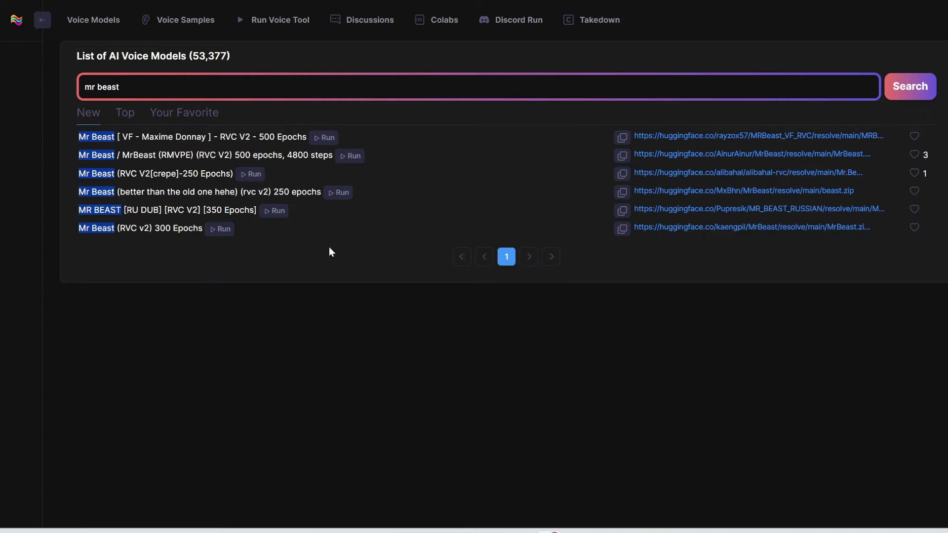
pyautogui.click(623, 228)
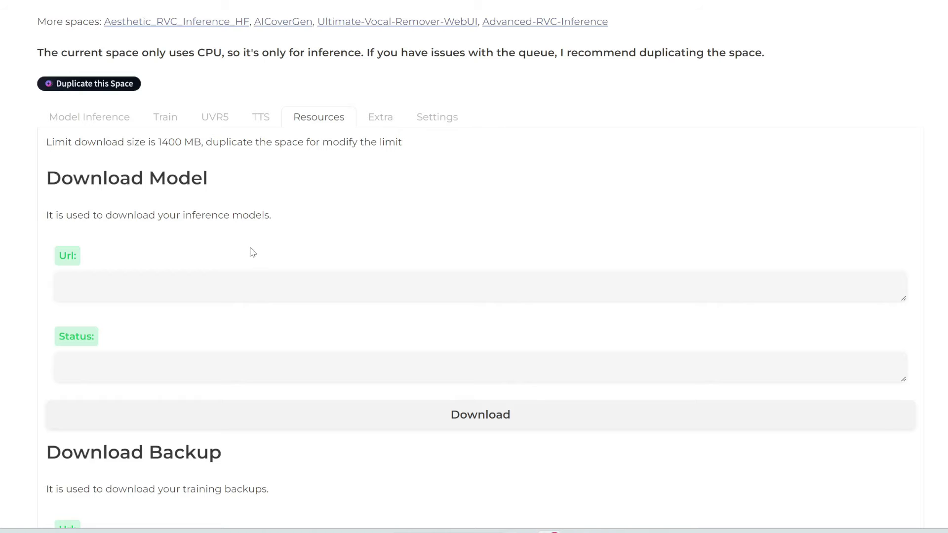
pyautogui.click(212, 279)
pyautogui.hotkey('ctrl', 'v')
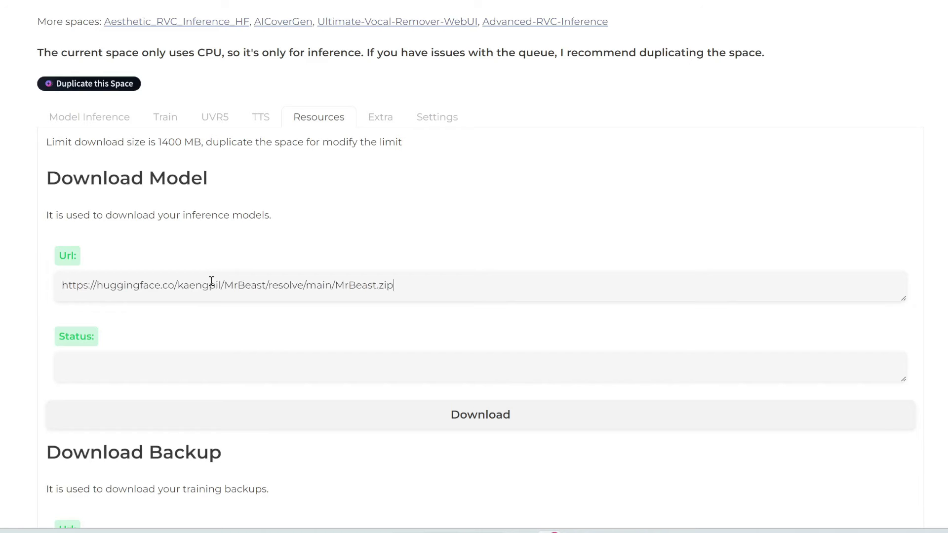
pyautogui.click(334, 425)
pyautogui.hotkey('ctrl', 'a')
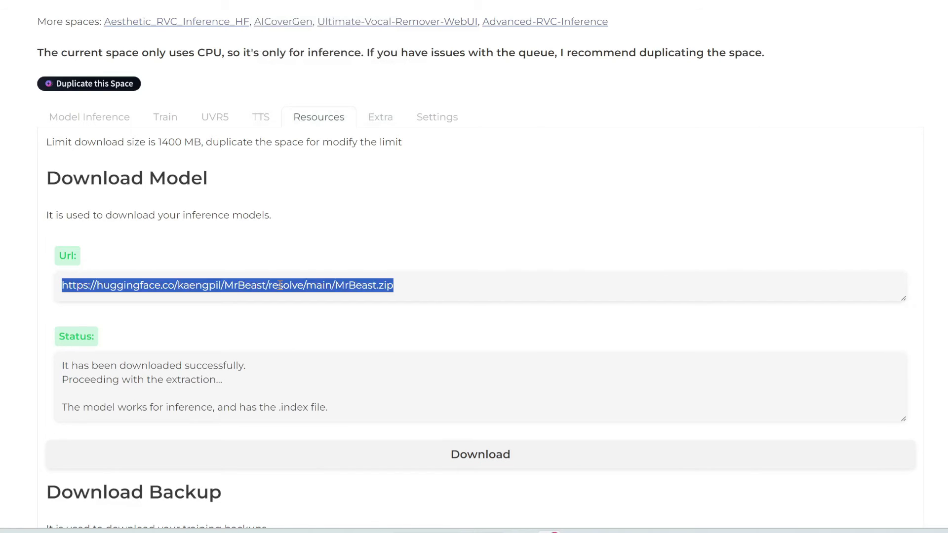
pyautogui.hotkey('ctrl', 'v')
pyautogui.click(412, 470)
pyautogui.hotkey('ctrl', 'a')
pyautogui.hotkey('ctrl', 'v')
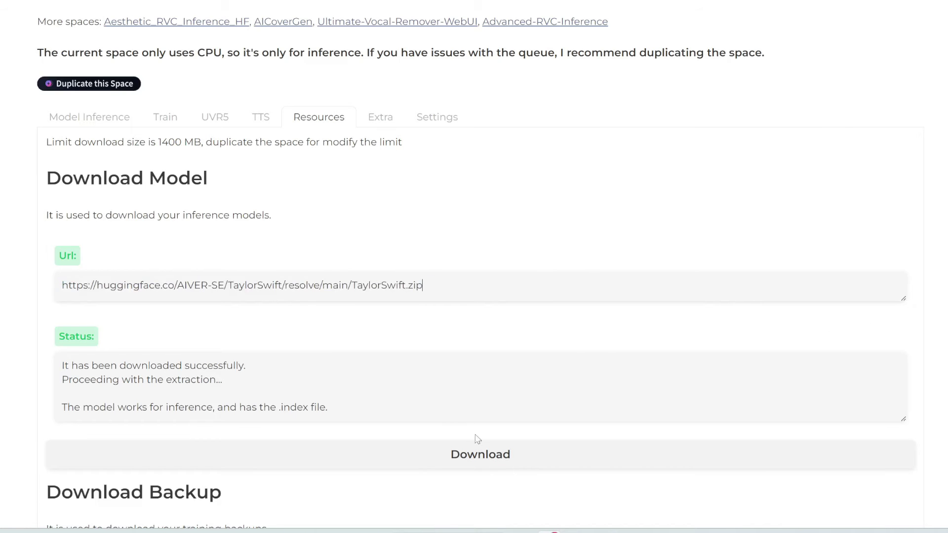
pyautogui.click(472, 454)
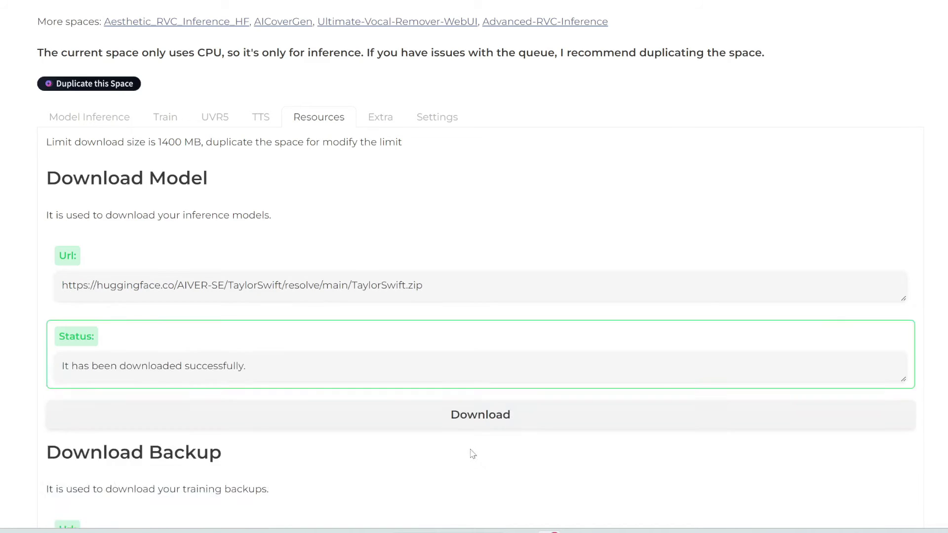
# - Refresh the Model Inference lists and choose weights/MrBeast.pth as the inferencing voice
pyautogui.click(77, 124)
pyautogui.click(408, 164)
pyautogui.click(198, 182)
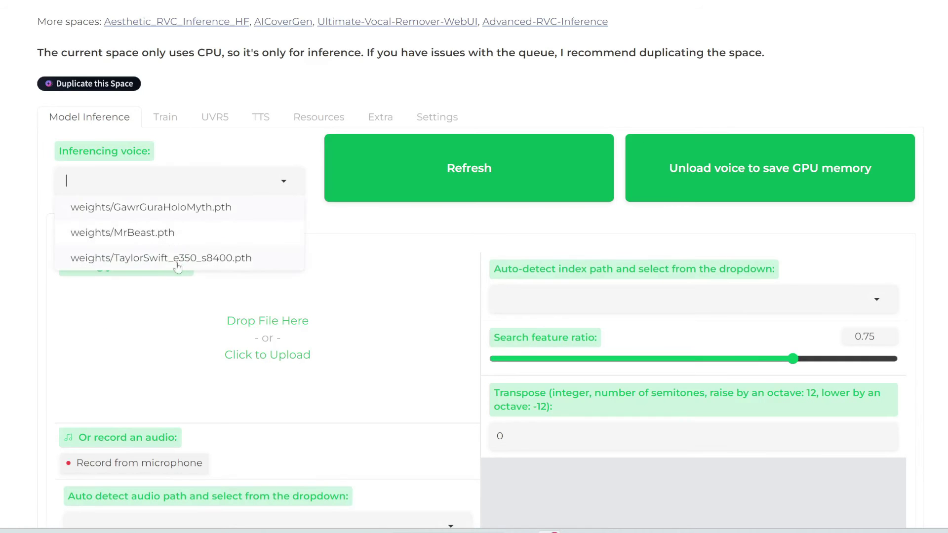
pyautogui.click(140, 237)
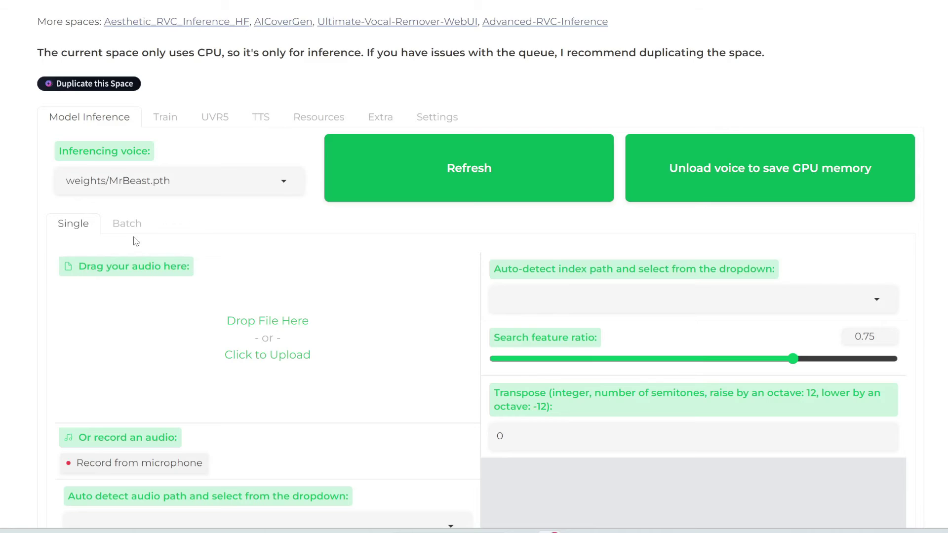
# - Choose audios/myrecording.wav as the source audio and logs/MrBeast/added_IVF957_Flat_nprobe_1_MrBeast_v2.index as the index file
pyautogui.scroll(-4, 313, 260)
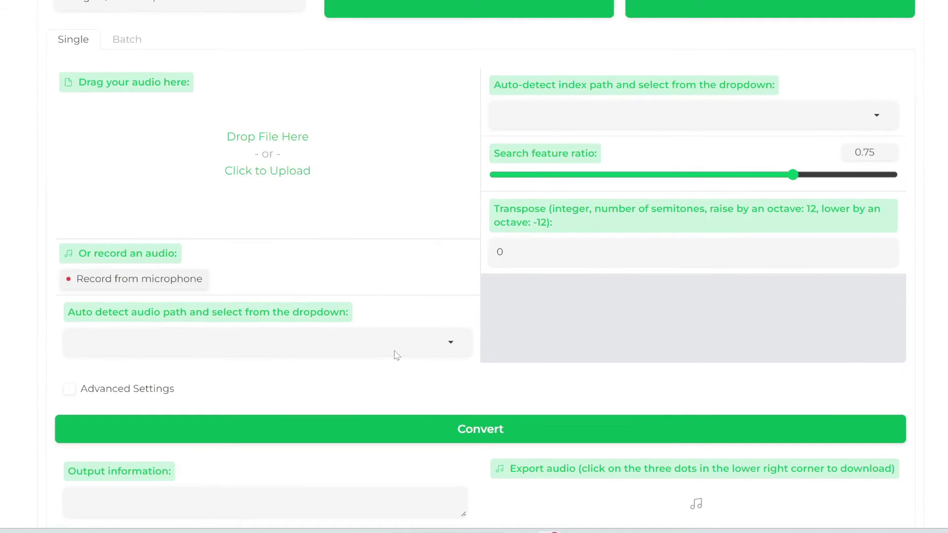
pyautogui.click(449, 346)
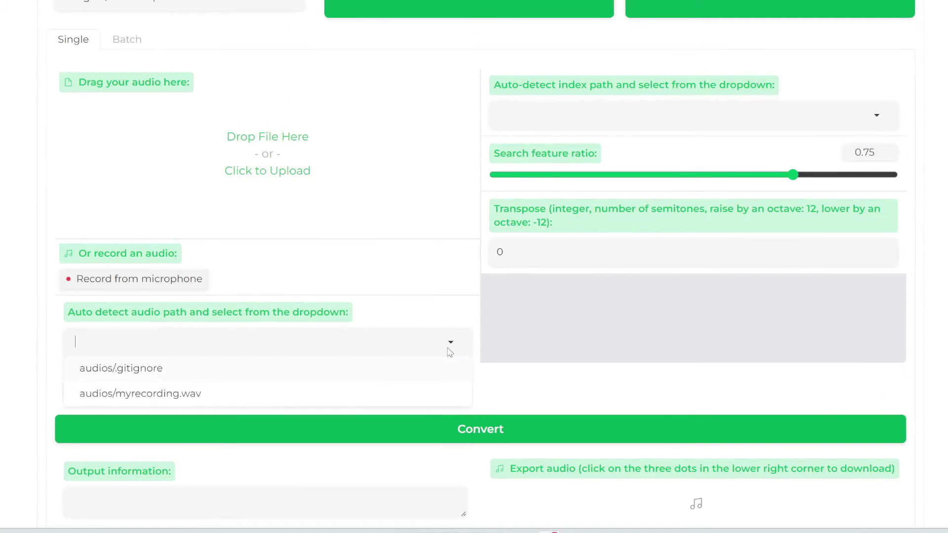
pyautogui.click(142, 394)
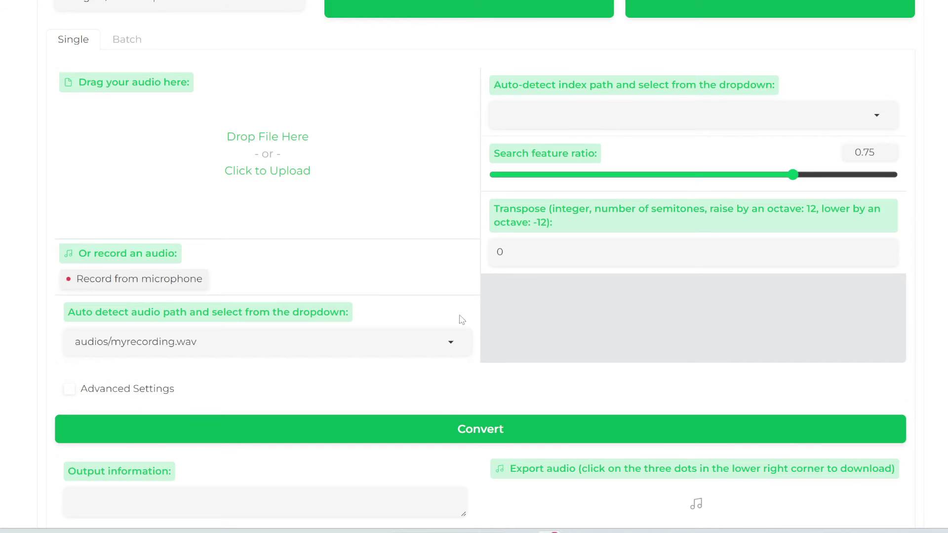
pyautogui.click(619, 115)
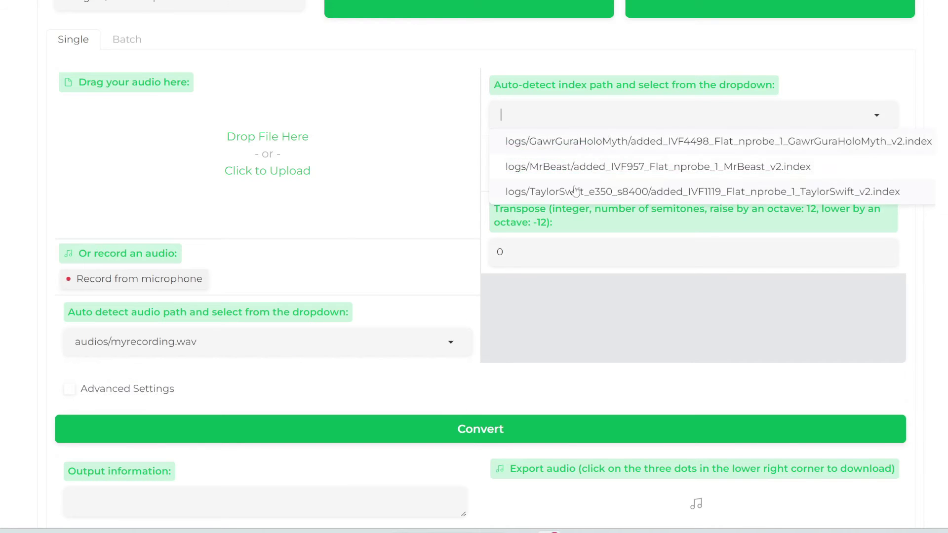
pyautogui.click(604, 167)
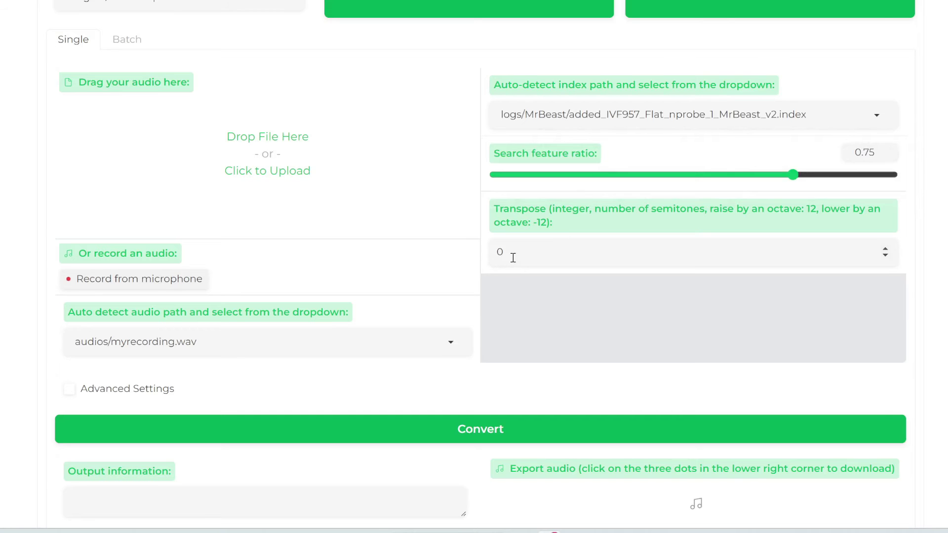
# - Convert the recording with the MrBeast voice, follow the progress in the container logs, and close the logs
pyautogui.scroll(-3, 513, 257)
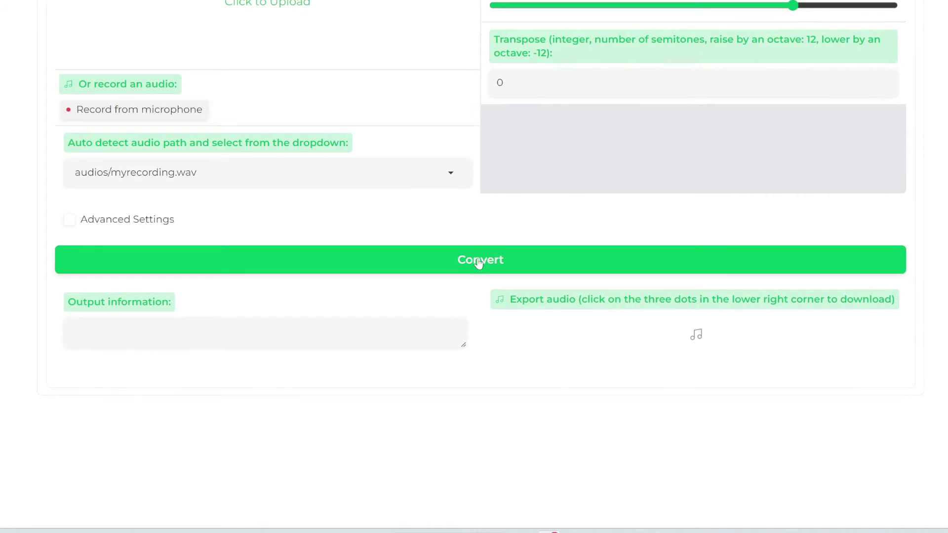
pyautogui.click(479, 262)
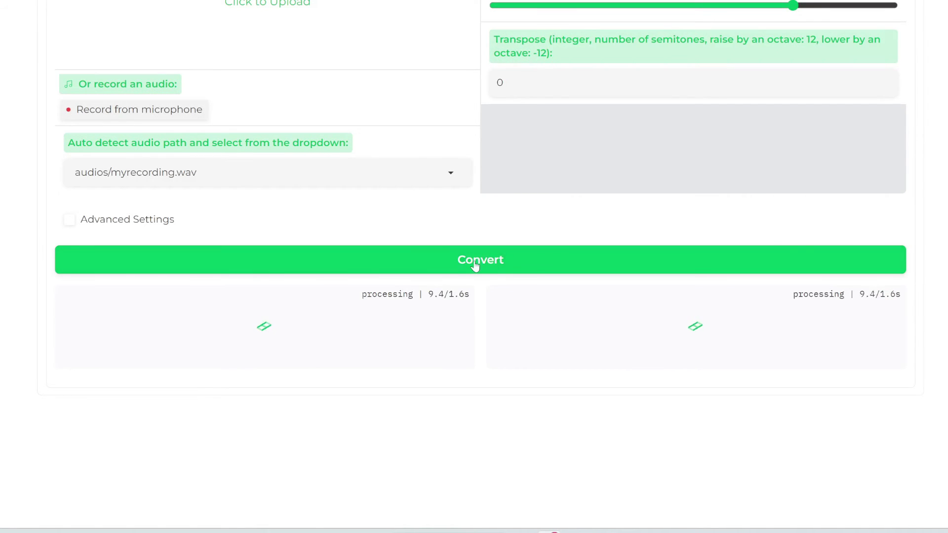
pyautogui.scroll(8, 476, 264)
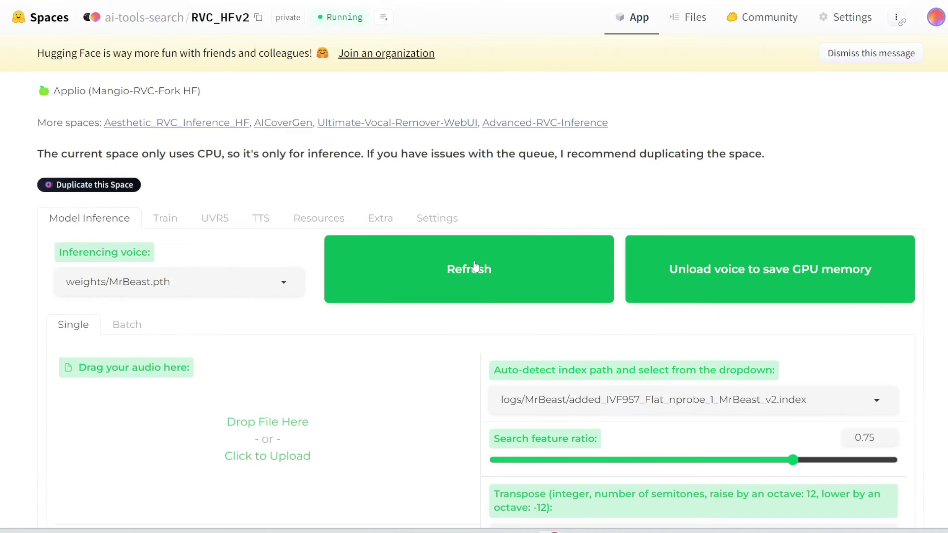
pyautogui.click(383, 18)
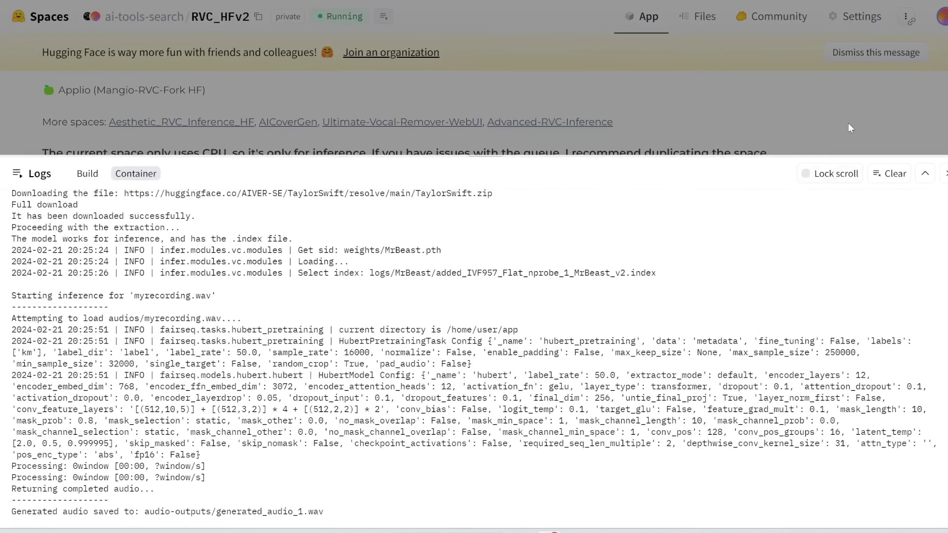
pyautogui.click(848, 124)
# - Play the converted MrBeast audio and download it as a WAV file named mrbeast
pyautogui.scroll(-3, 556, 387)
pyautogui.scroll(-5, 556, 386)
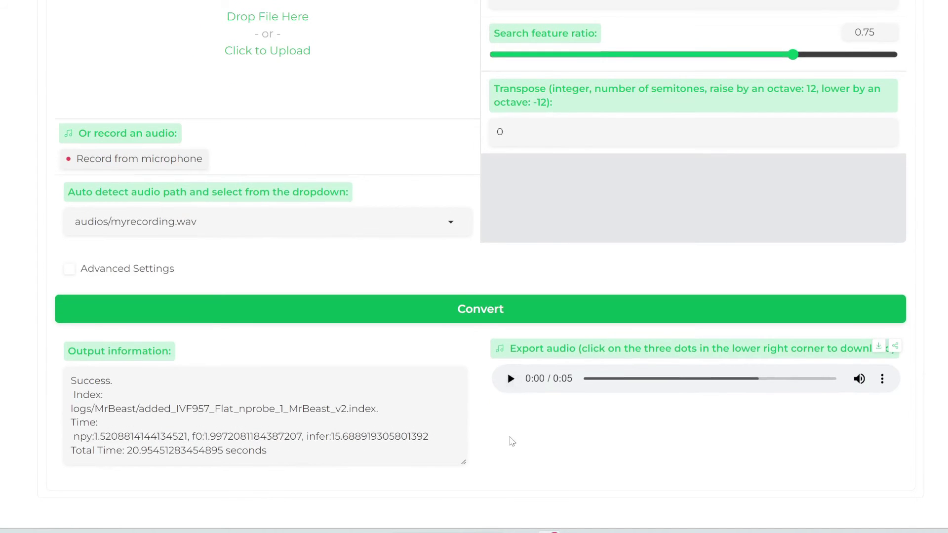
pyautogui.click(509, 379)
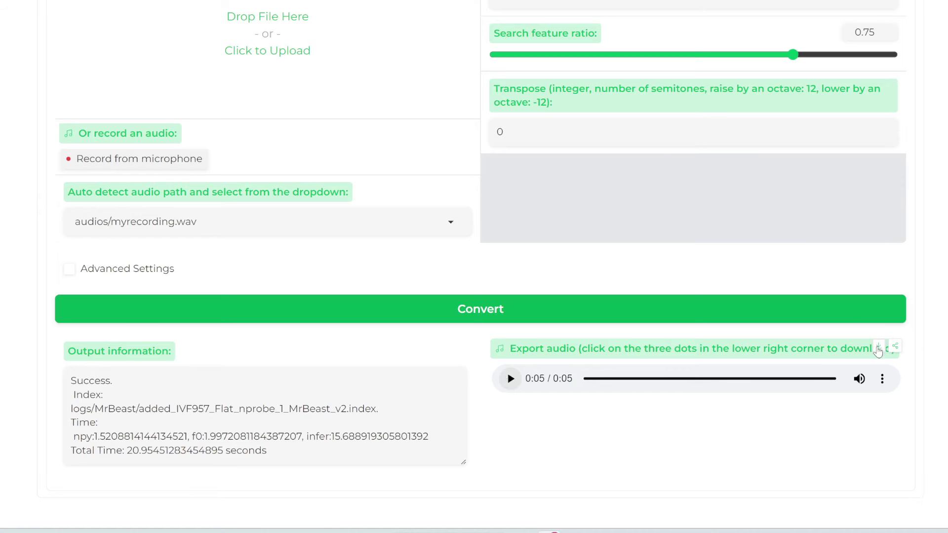
pyautogui.click(877, 351)
pyautogui.write('mrbeast')
pyautogui.click(423, 331)
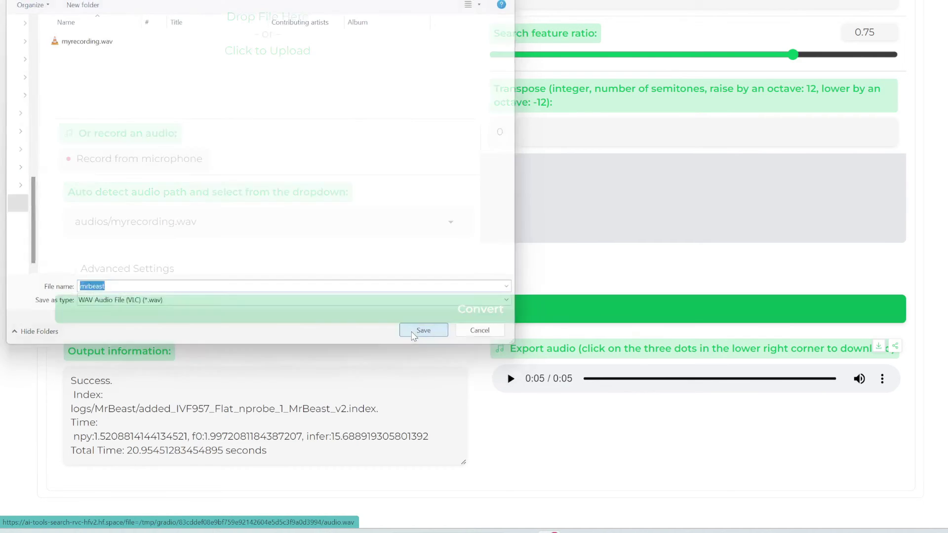
# - Set up the conversion with the weights/TaylorSwift_e350_s8400.pth voice, a transpose of 10, and the matching TaylorSwift_v2 index file
pyautogui.scroll(8, 219, 209)
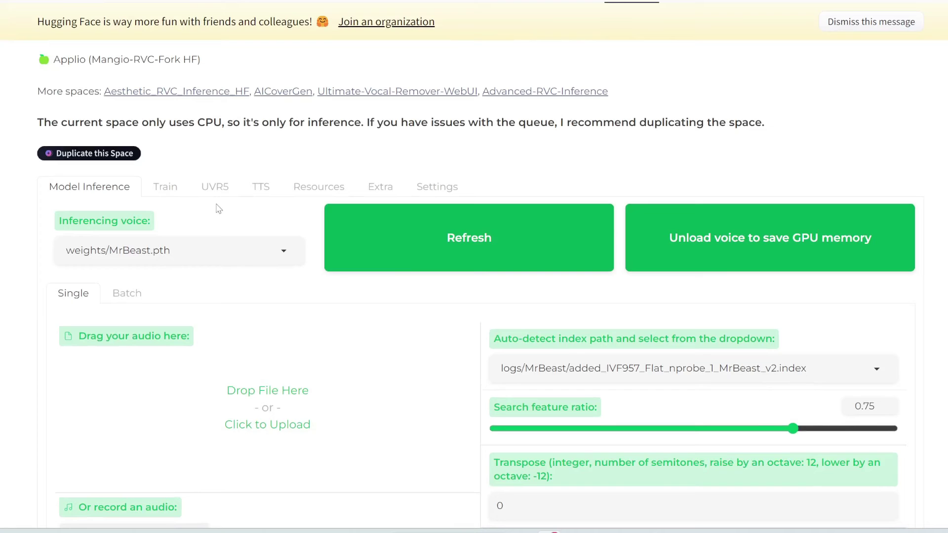
pyautogui.click(206, 247)
pyautogui.click(144, 329)
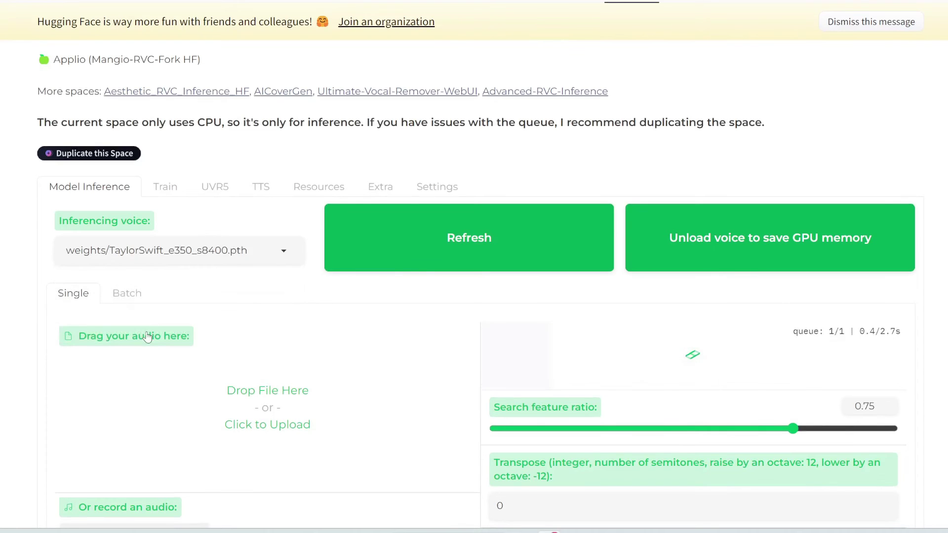
pyautogui.scroll(-5, 439, 313)
pyautogui.scroll(1, 440, 313)
pyautogui.moveTo(506, 306); pyautogui.dragTo(481, 310)
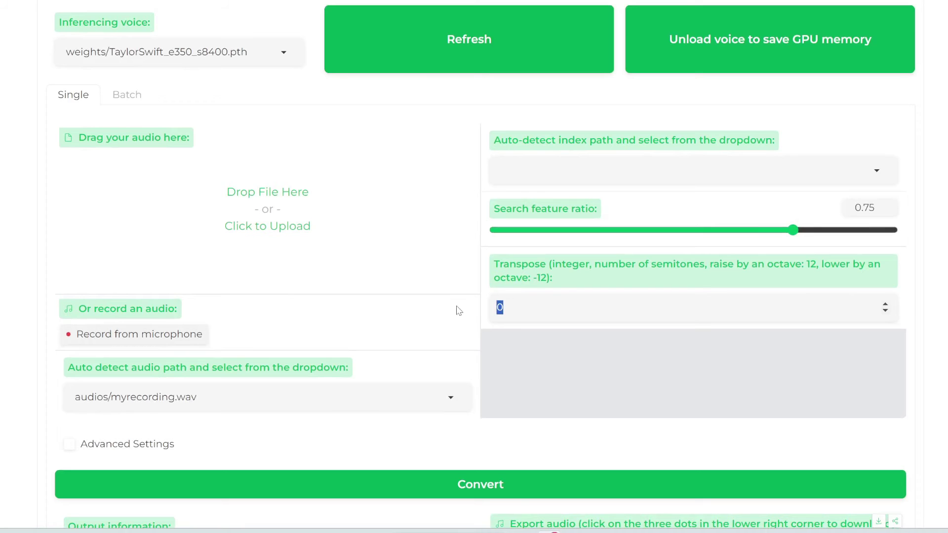
pyautogui.write('10')
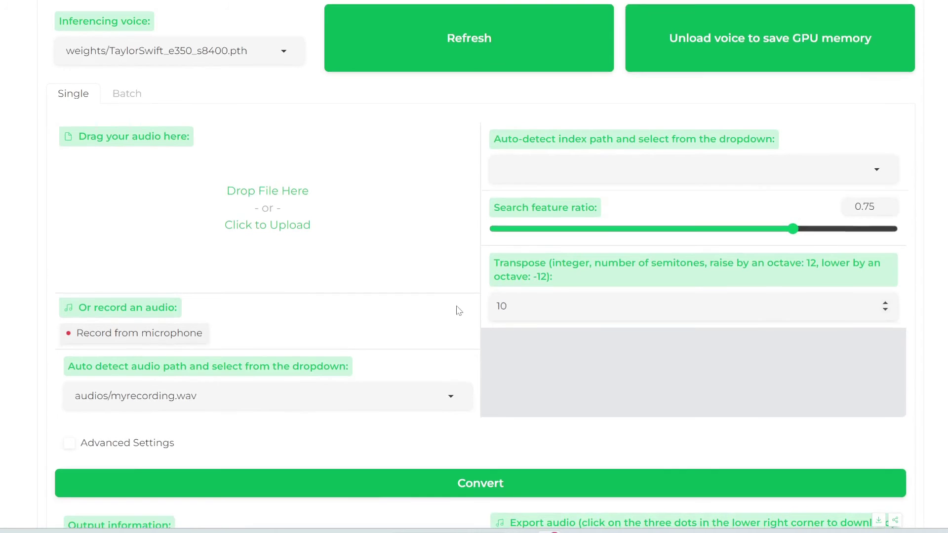
pyautogui.scroll(-3, 457, 309)
pyautogui.scroll(3, 458, 310)
pyautogui.click(641, 151)
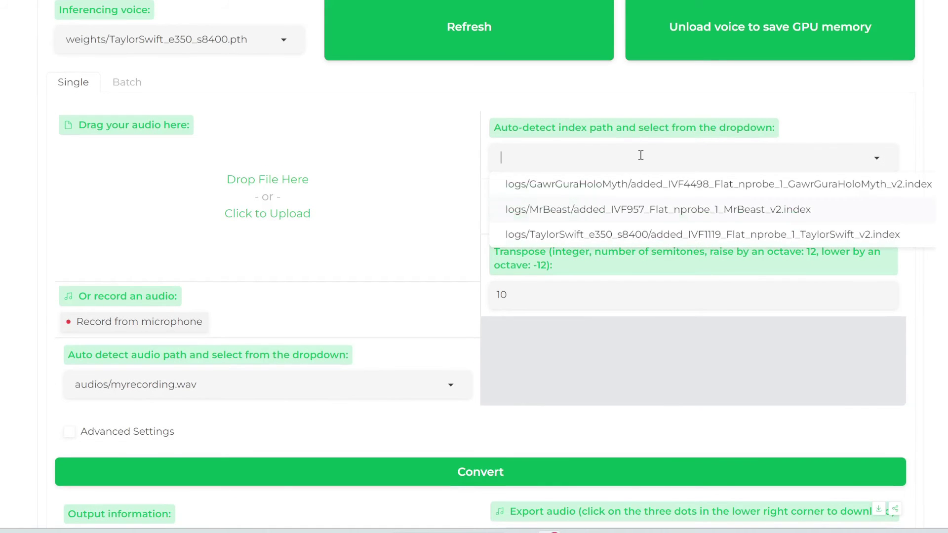
pyautogui.click(542, 238)
# - Convert the recording with the TaylorSwift voice and play the exported audio
pyautogui.scroll(-5, 434, 249)
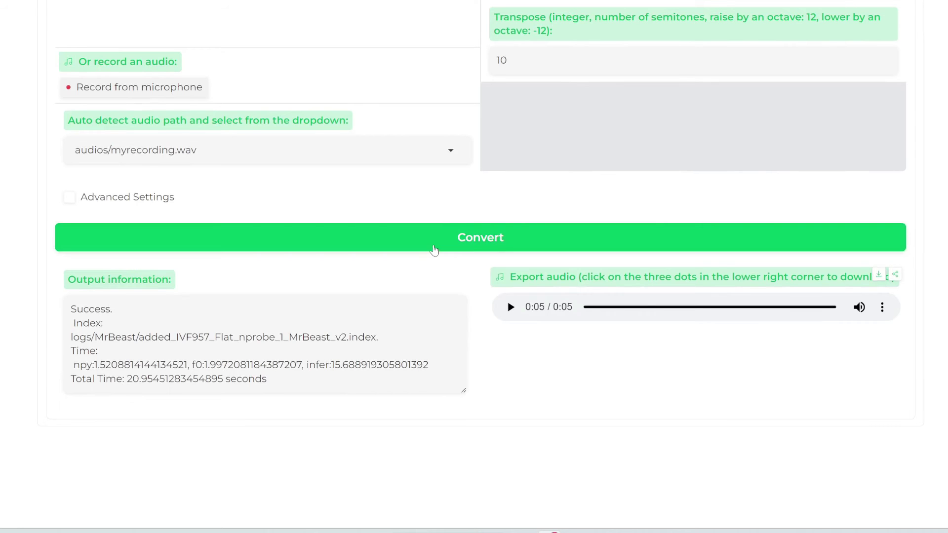
pyautogui.click(434, 250)
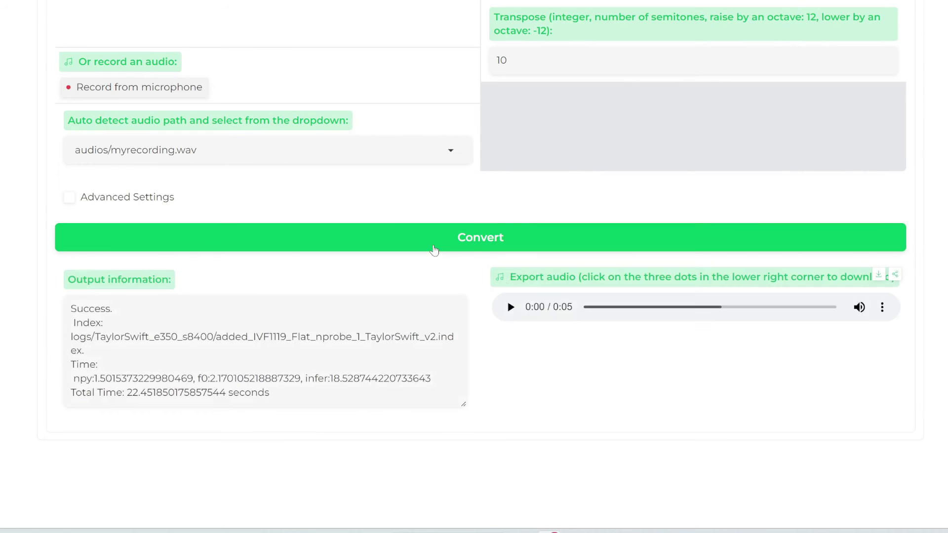
pyautogui.click(510, 307)
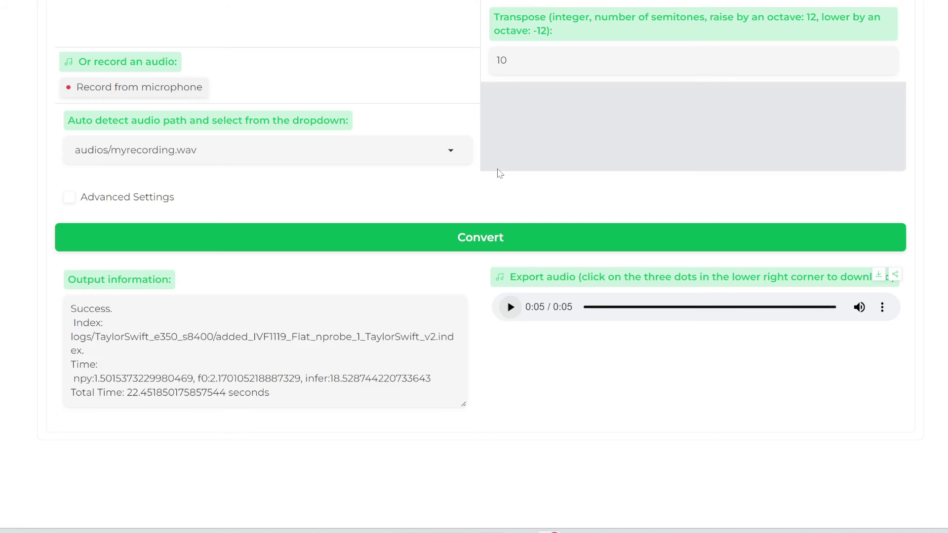
# - Set up the conversion with the weights/GawrGuraHoloMyth.pth voice, the matching GawrGuraHoloMyth_v2 index file, and a transpose of 13
pyautogui.scroll(6, 500, 174)
pyautogui.click(267, 112)
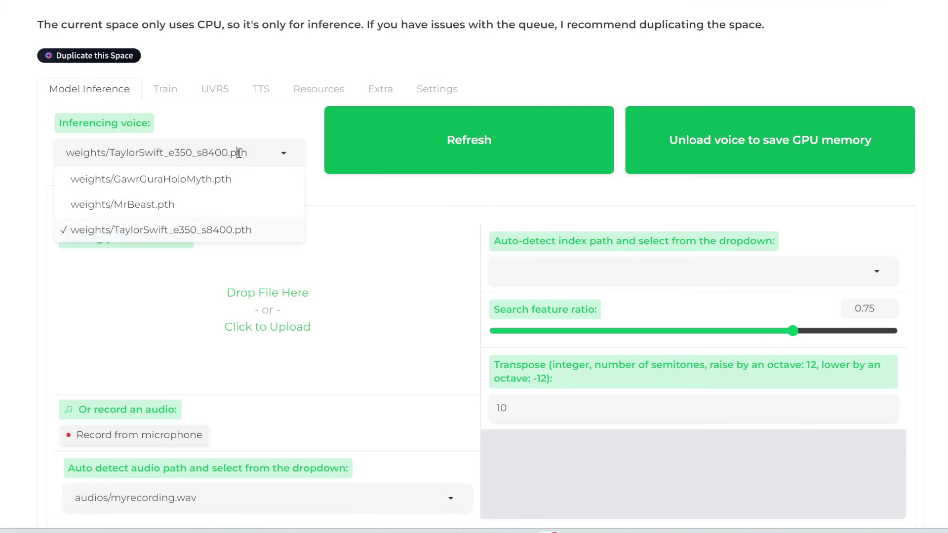
pyautogui.click(140, 184)
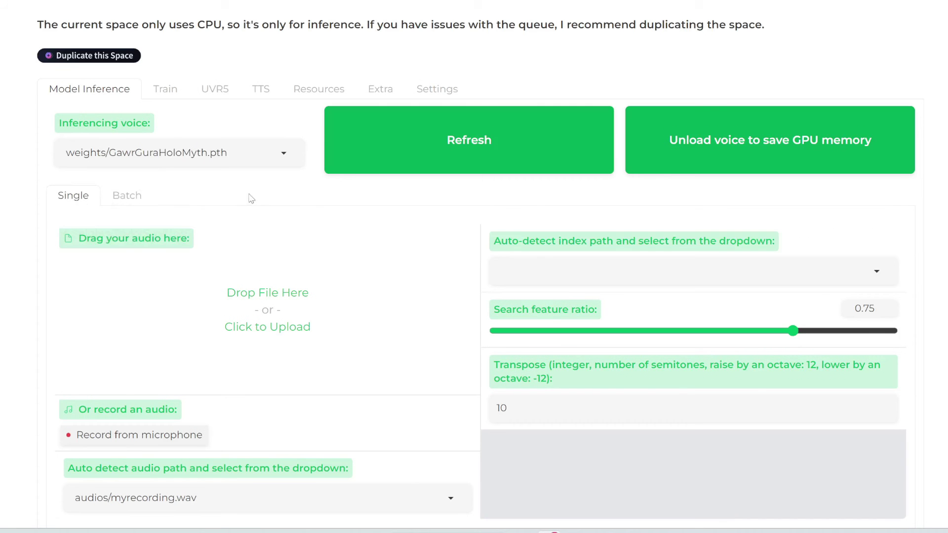
pyautogui.click(550, 267)
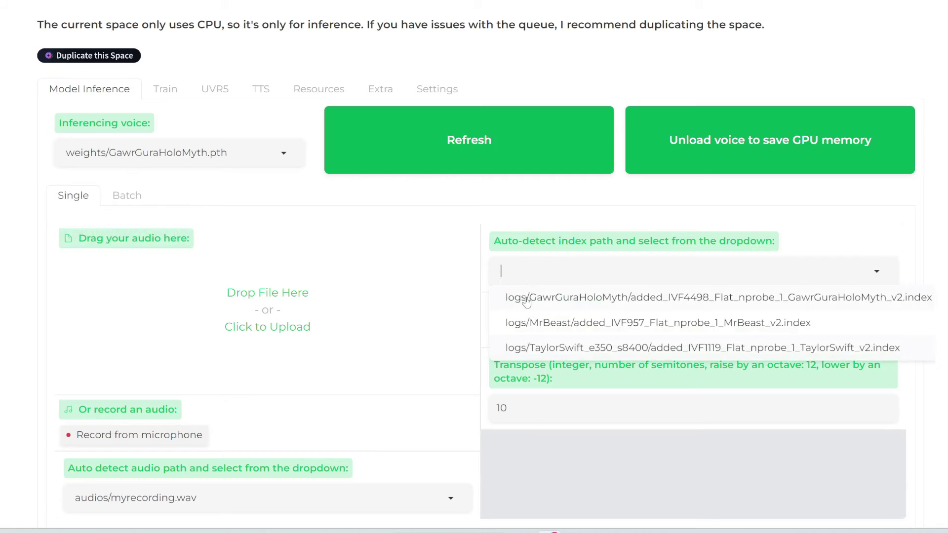
pyautogui.click(526, 299)
pyautogui.click(511, 405)
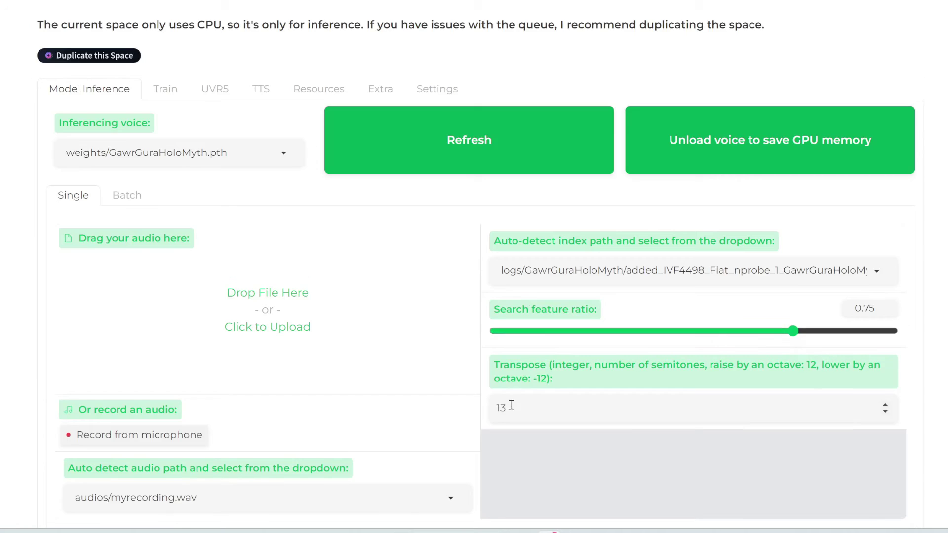
# - Convert the recording with the GawrGuraHoloMyth voice and play the exported audio
pyautogui.scroll(-2, 511, 404)
pyautogui.click(409, 478)
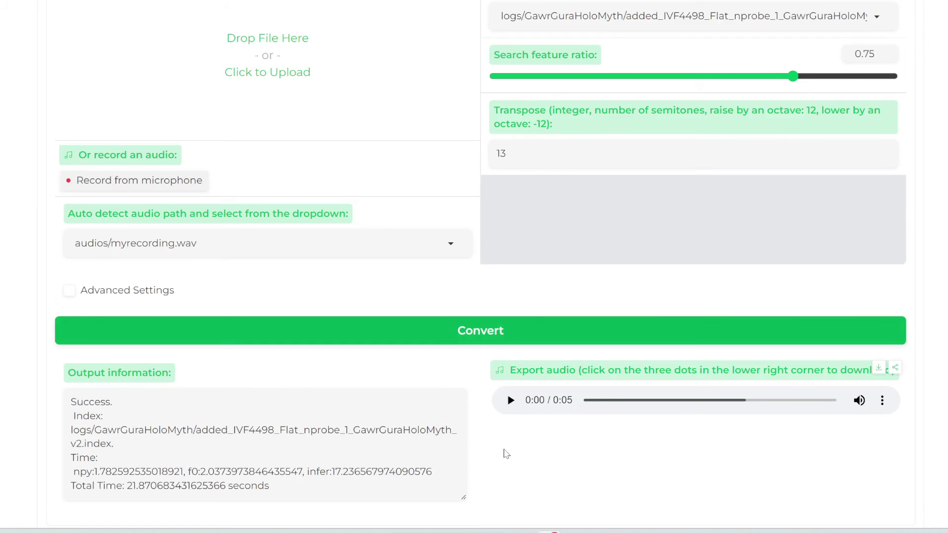
pyautogui.click(511, 401)
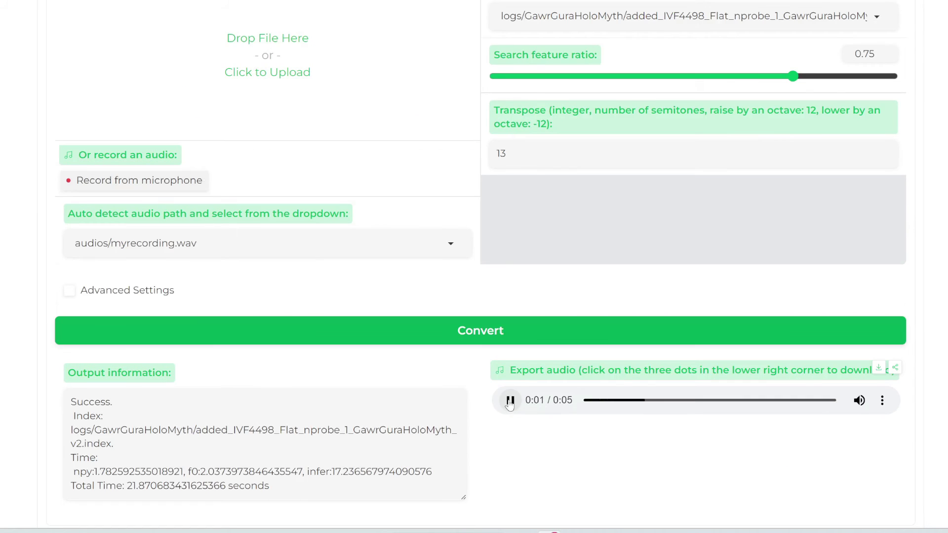
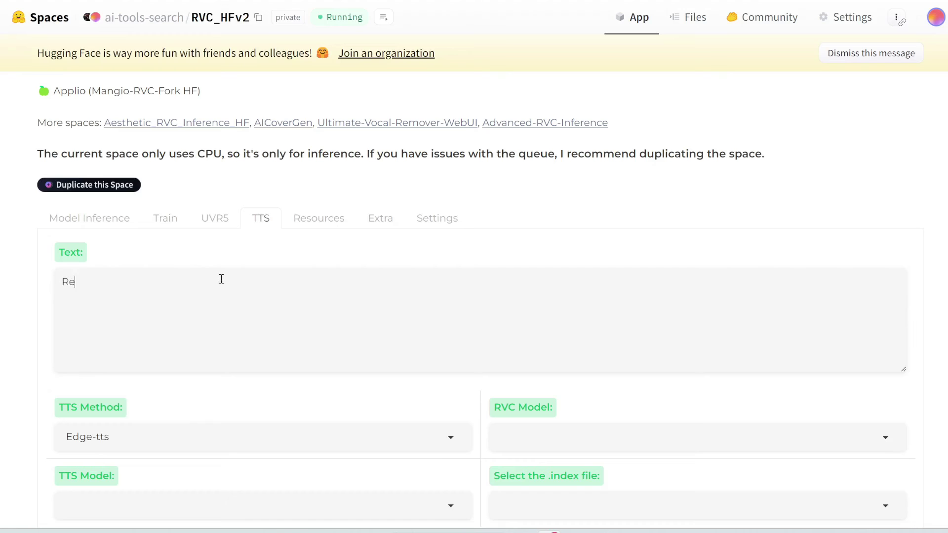
# - Enter "Remember to subscribe to our channel" as the TTS text, refresh the lists, and choose weights/MrBeast.pth as the RVC model
pyautogui.write('e to our channel')
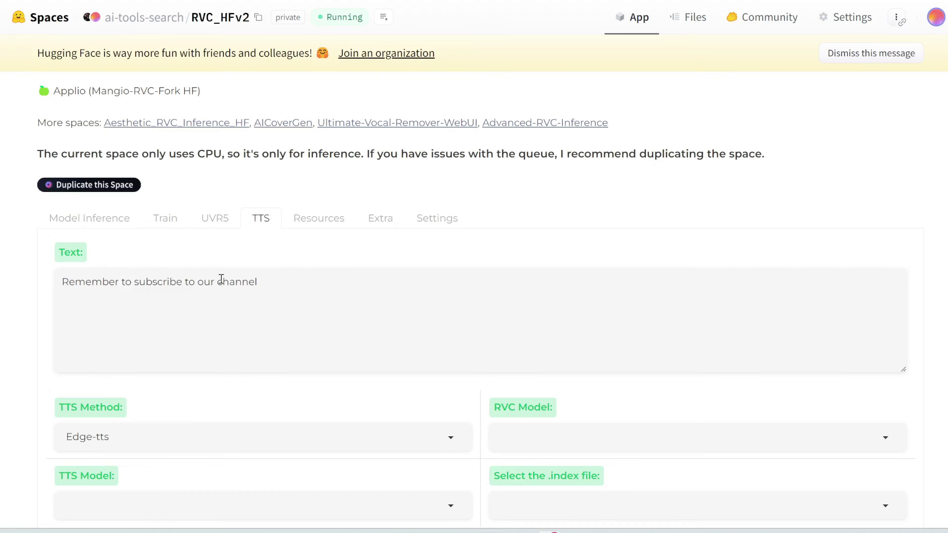
pyautogui.scroll(-2, 286, 316)
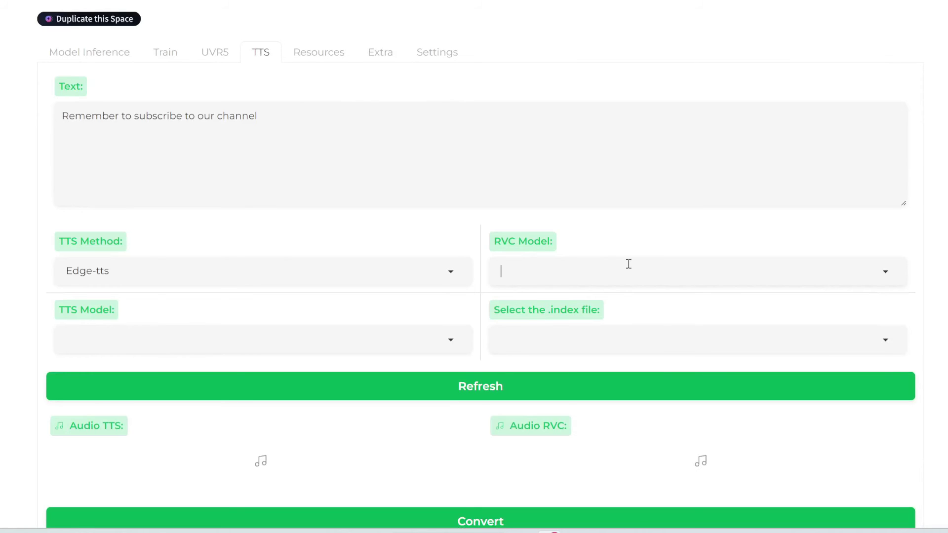
pyautogui.click(645, 268)
pyautogui.click(493, 387)
pyautogui.click(594, 281)
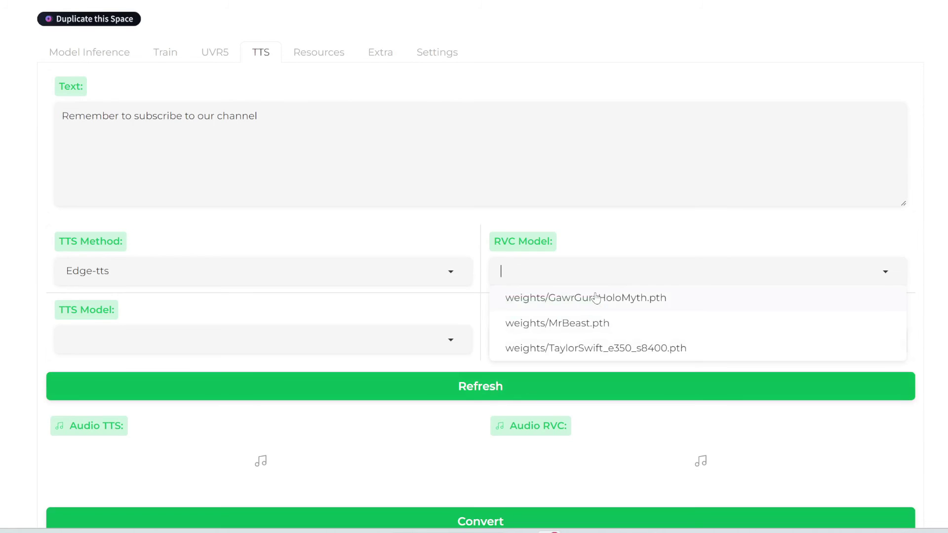
pyautogui.click(582, 323)
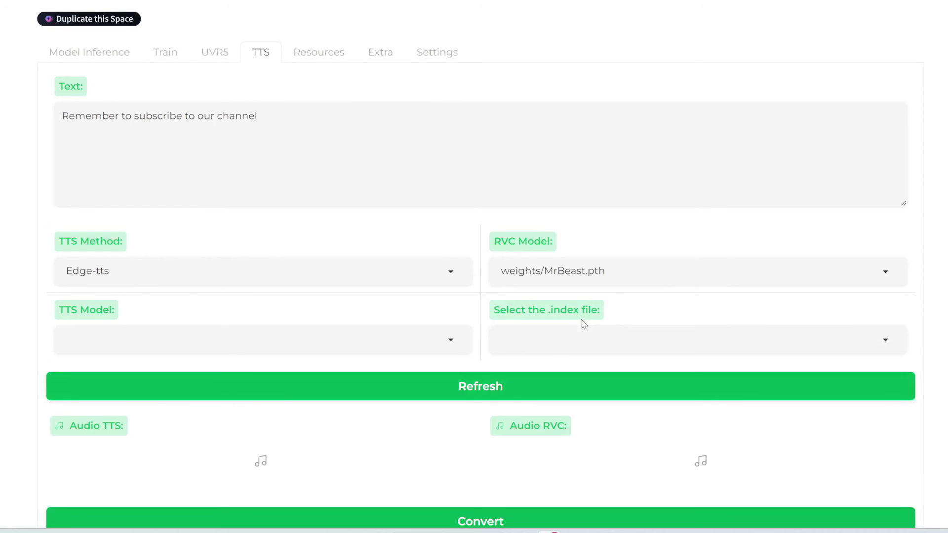
# - Check which TTS methods are available and keep Edge-tts selected
pyautogui.click(447, 279)
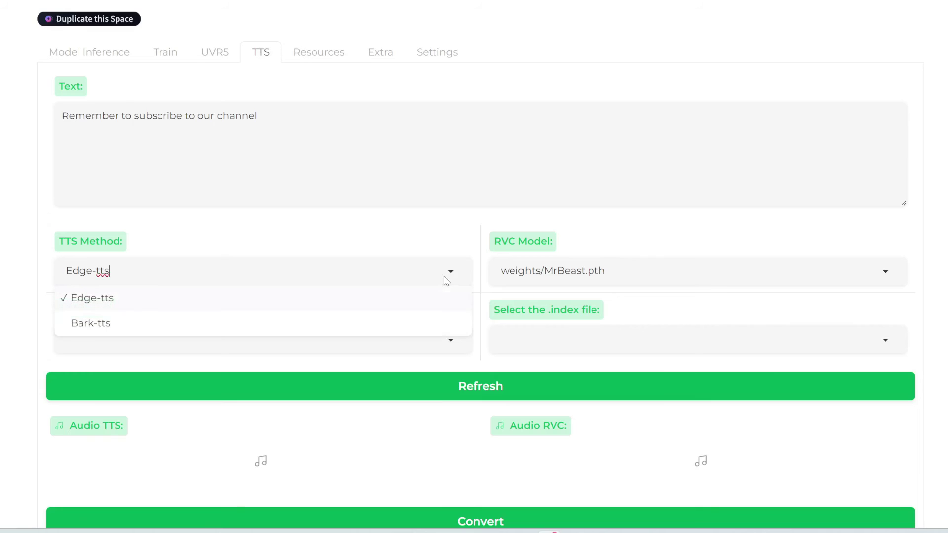
pyautogui.click(280, 312)
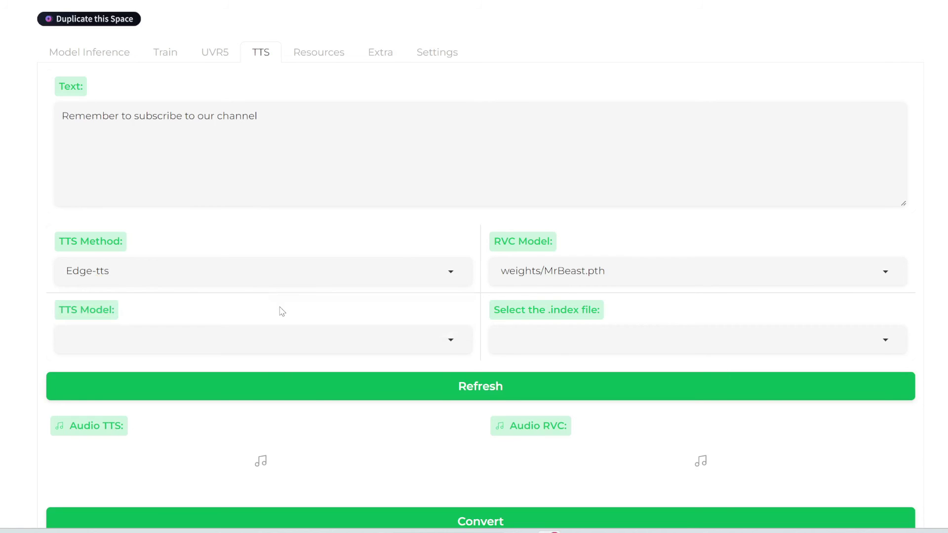
# - Choose en-US-EricNeural-Male as the TTS model and the matching MrBeast_v2 index file for the MrBeast voice
pyautogui.click(450, 341)
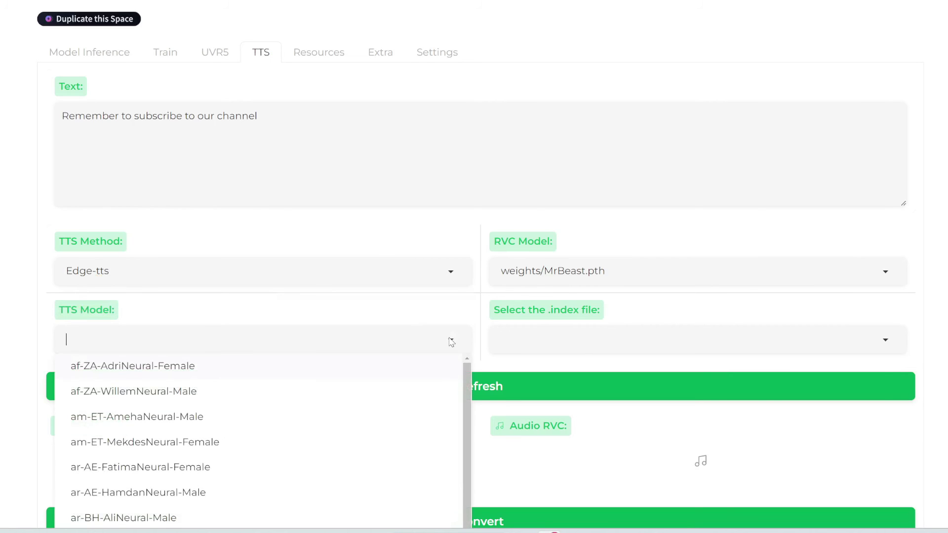
pyautogui.scroll(-2, 451, 340)
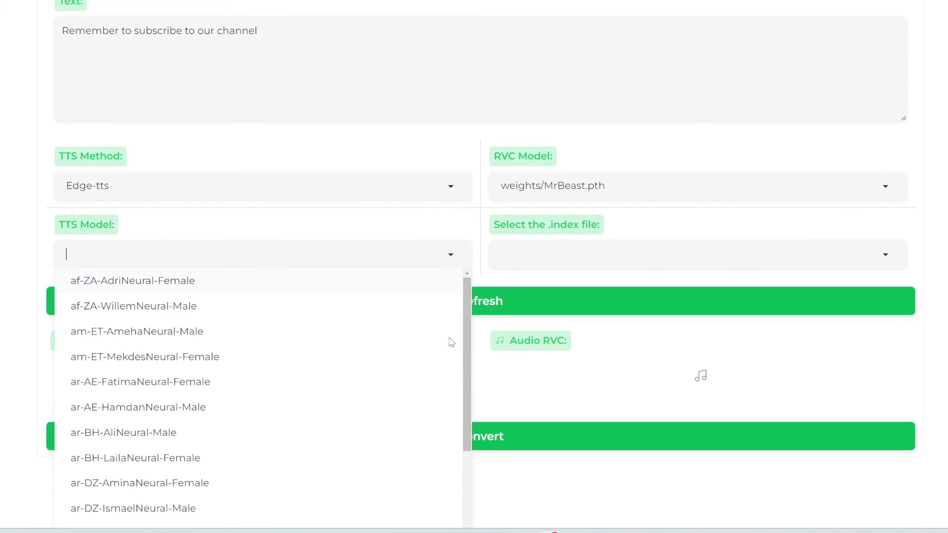
pyautogui.scroll(2, 157, 402)
pyautogui.scroll(-5, 157, 402)
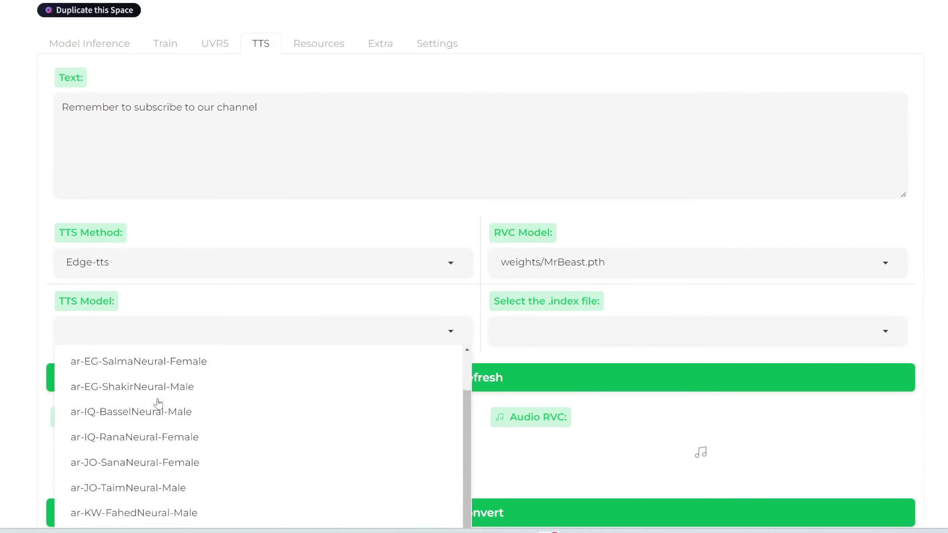
pyautogui.scroll(-3, 217, 321)
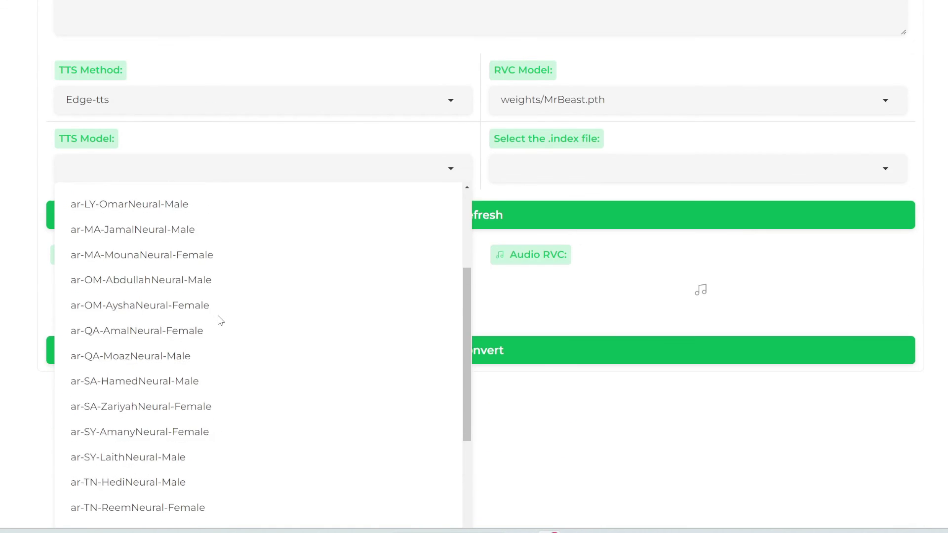
pyautogui.scroll(-8, 220, 320)
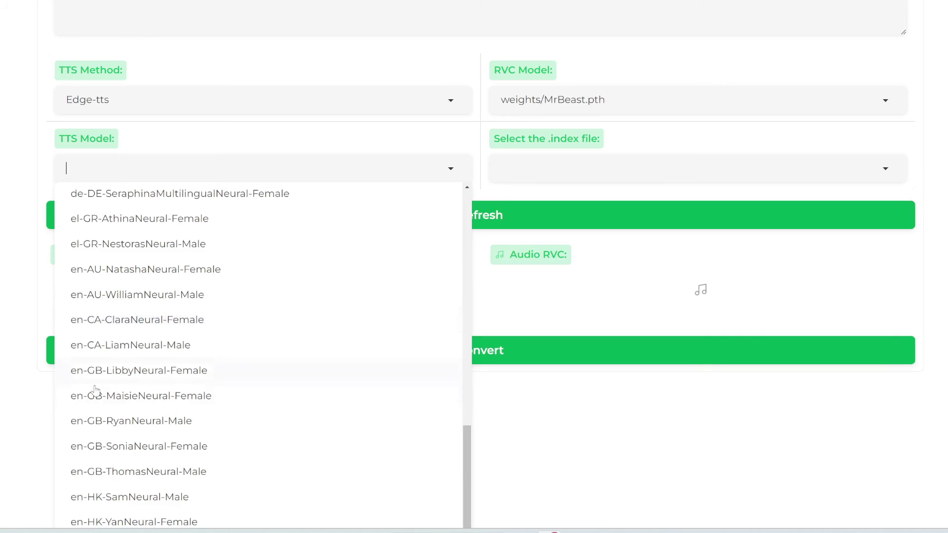
pyautogui.scroll(-12, 99, 398)
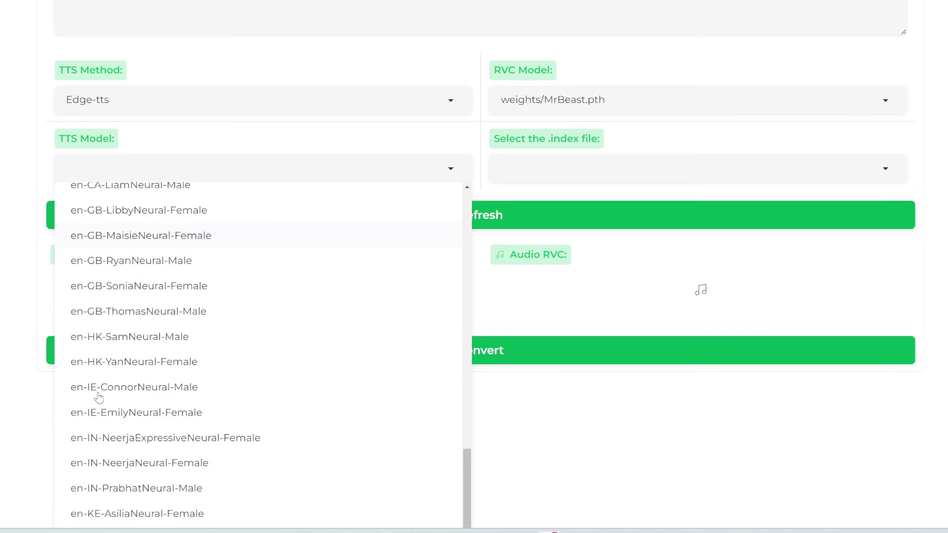
pyautogui.scroll(-2, 99, 398)
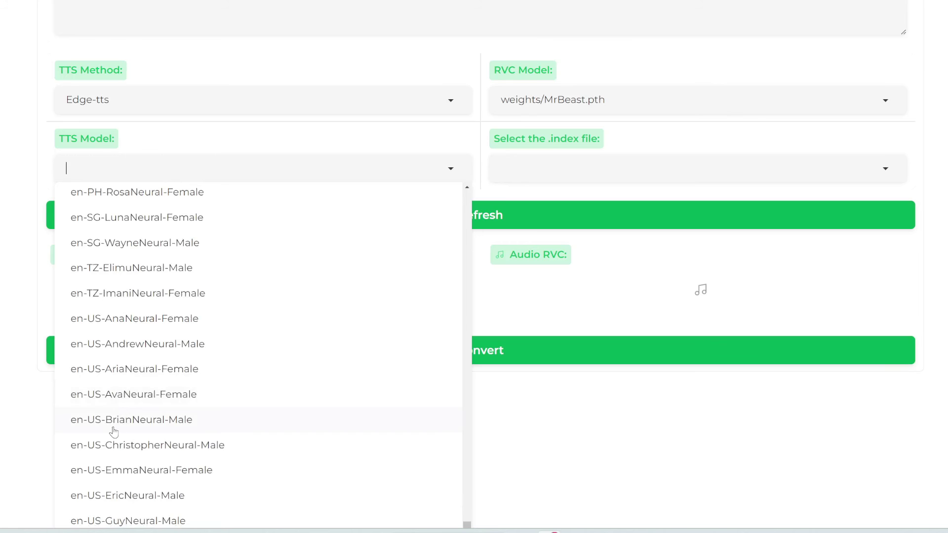
pyautogui.scroll(-3, 112, 429)
pyautogui.click(113, 427)
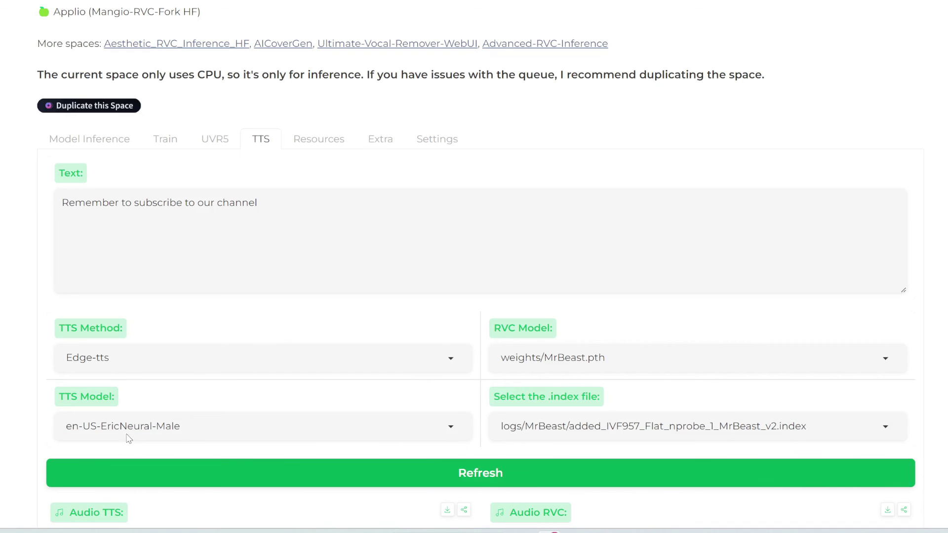
# - Convert the text with the MrBeast voice and play both the TTS audio and the RVC audio
pyautogui.scroll(-3, 467, 451)
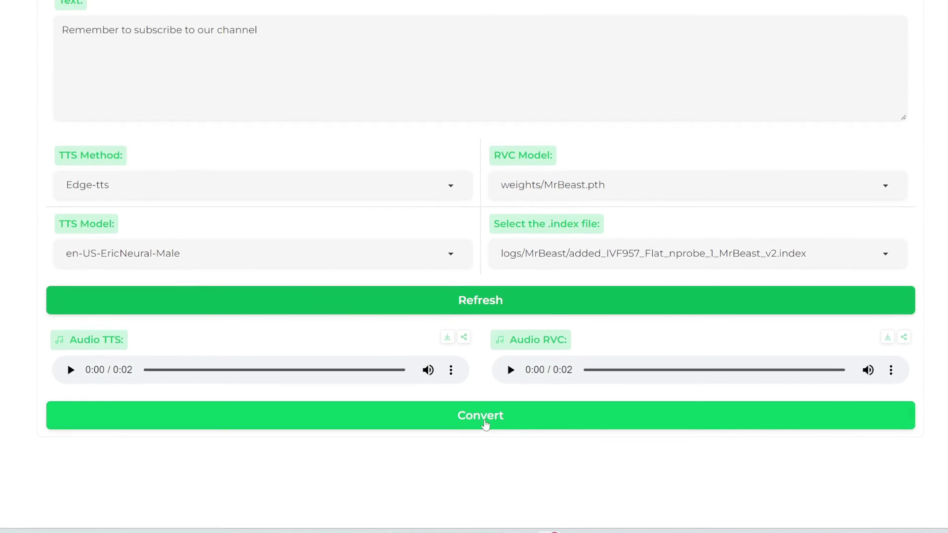
pyautogui.click(485, 415)
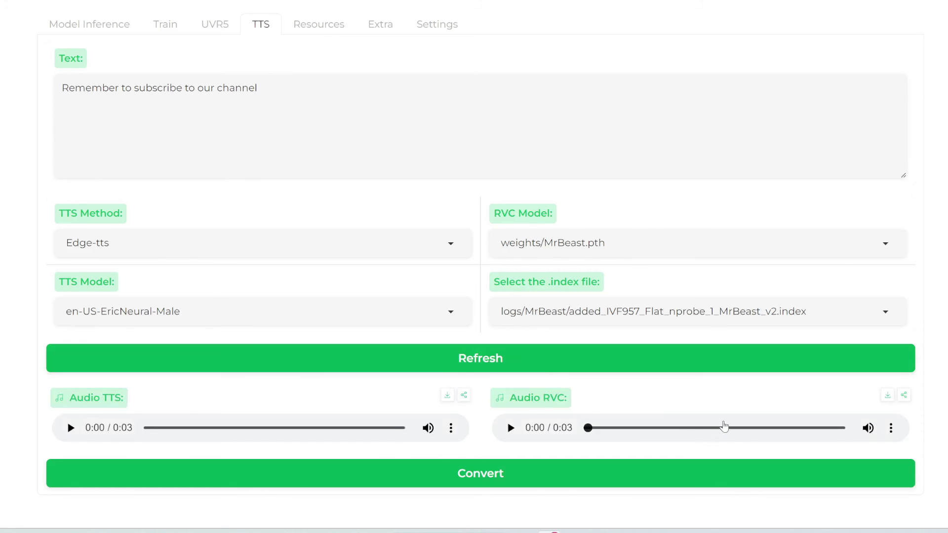
pyautogui.click(70, 428)
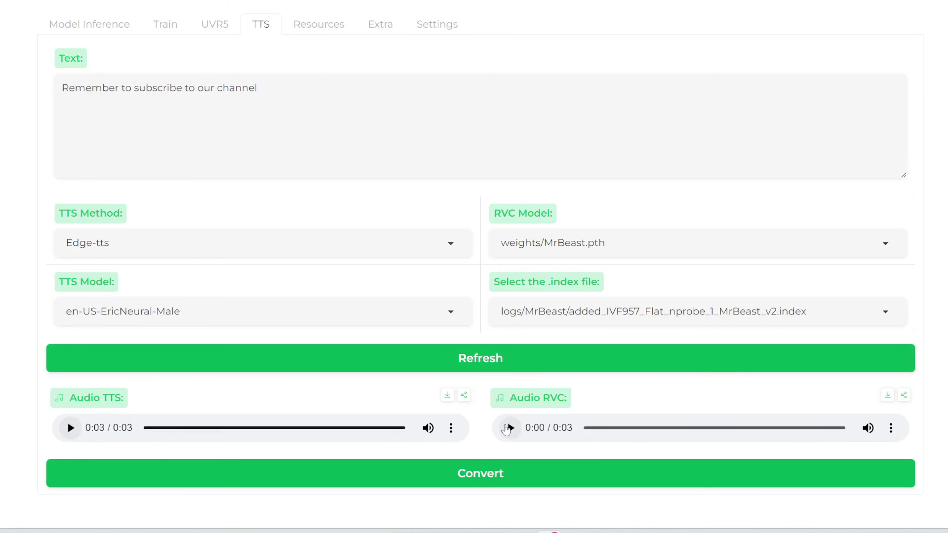
pyautogui.click(509, 428)
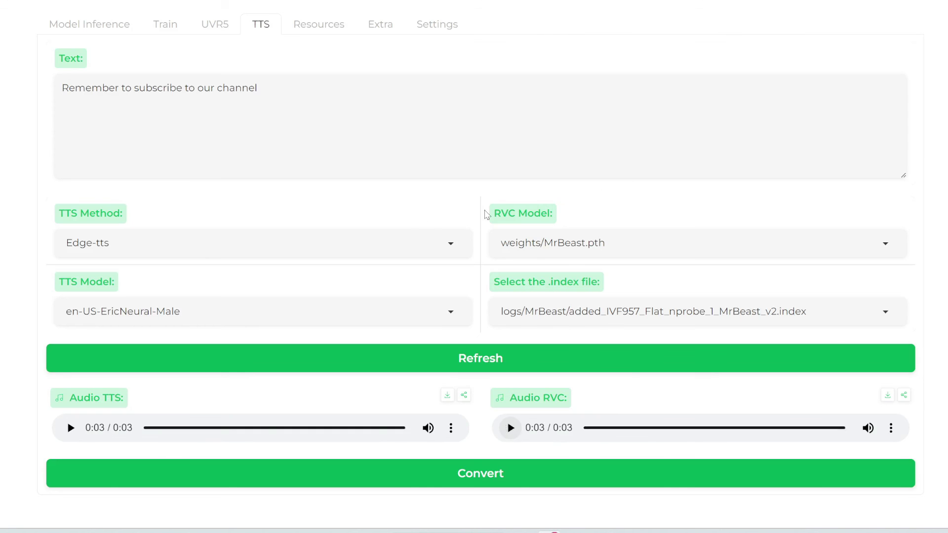
# - Convert the text with weights/TaylorSwift_e350_s8400.pth, its TaylorSwift_v2 index file and the en-US-JennyNeural-Female TTS model, and play the generated audio
pyautogui.click(580, 249)
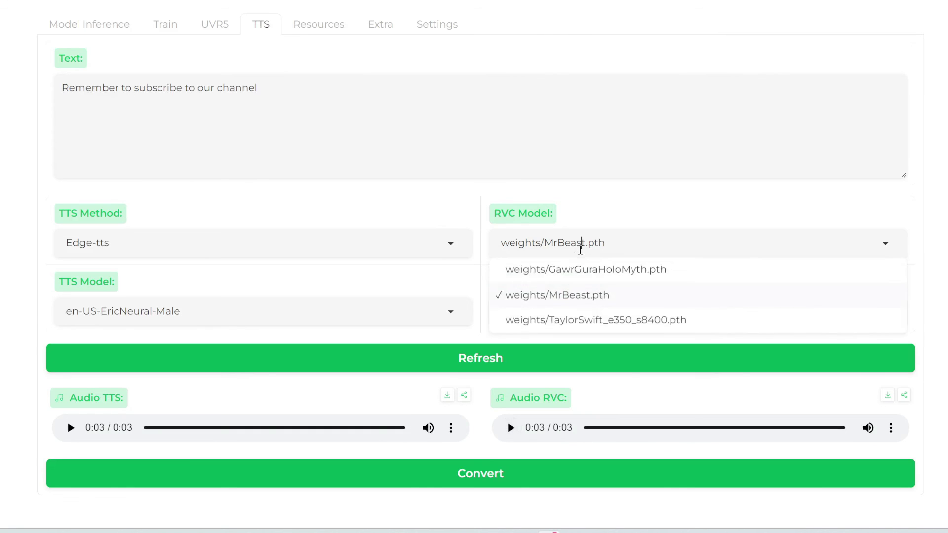
pyautogui.click(561, 325)
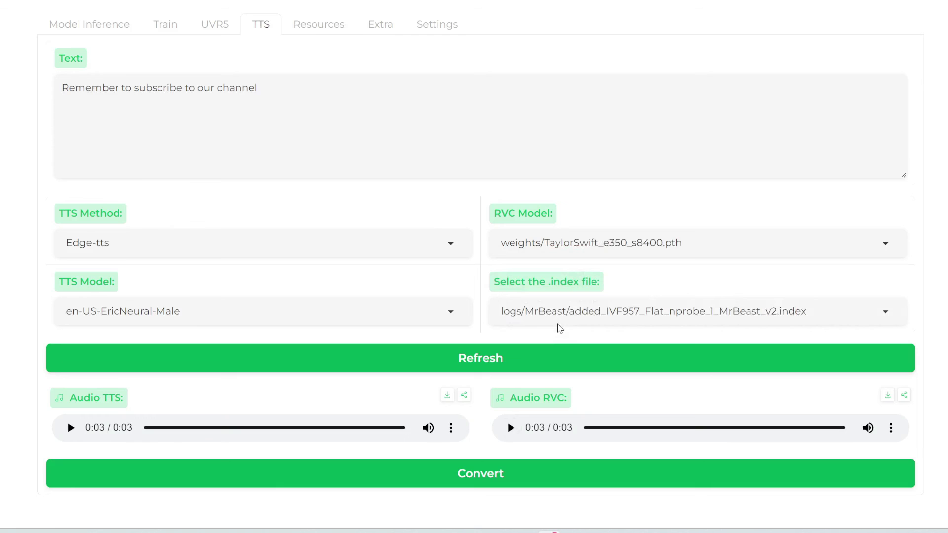
pyautogui.click(423, 314)
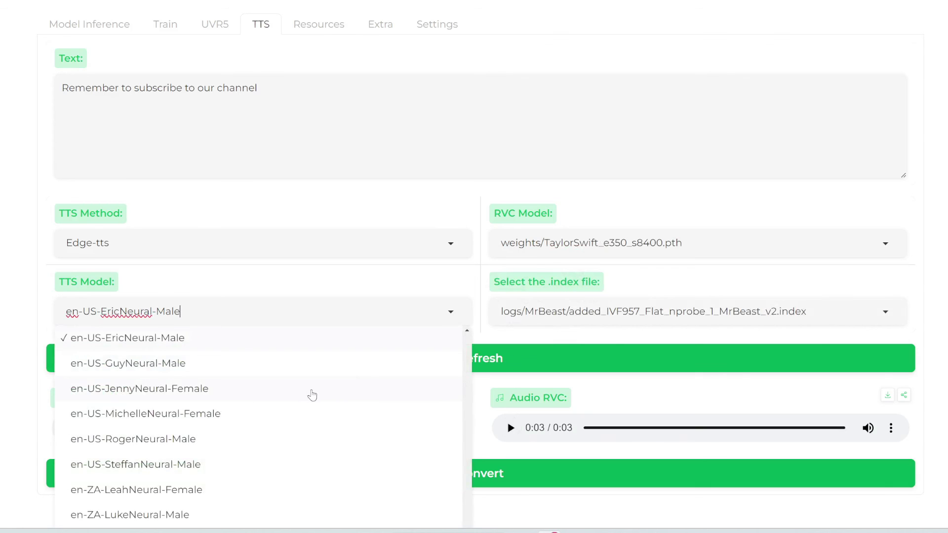
pyautogui.click(154, 398)
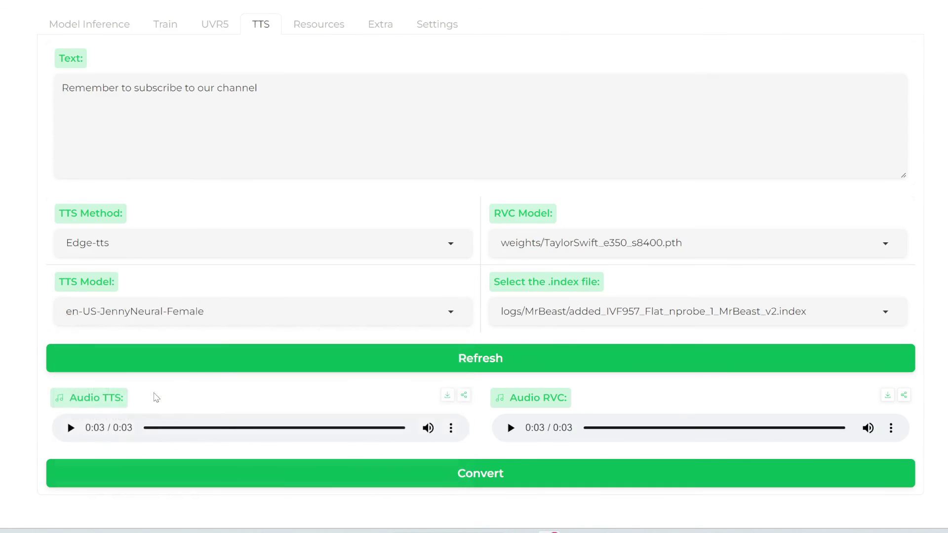
pyautogui.click(592, 324)
pyautogui.click(560, 388)
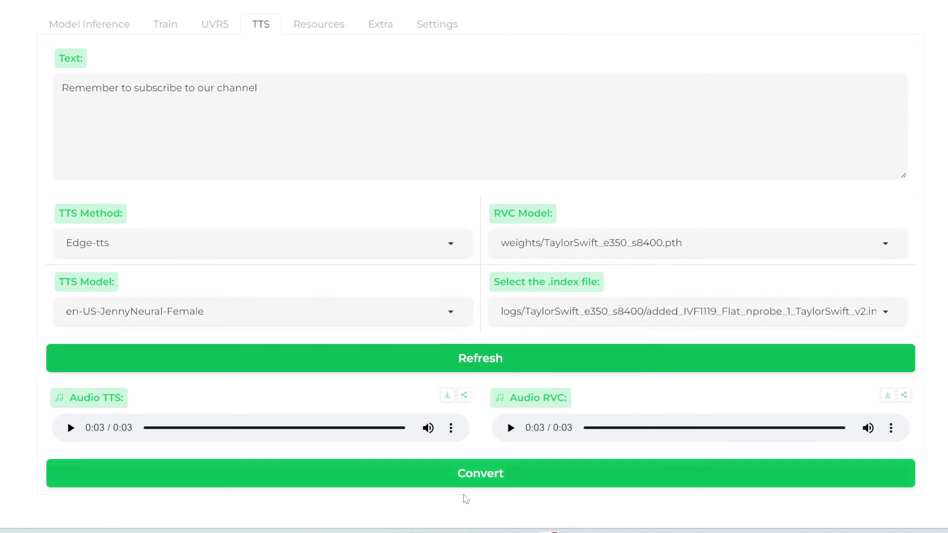
pyautogui.click(496, 486)
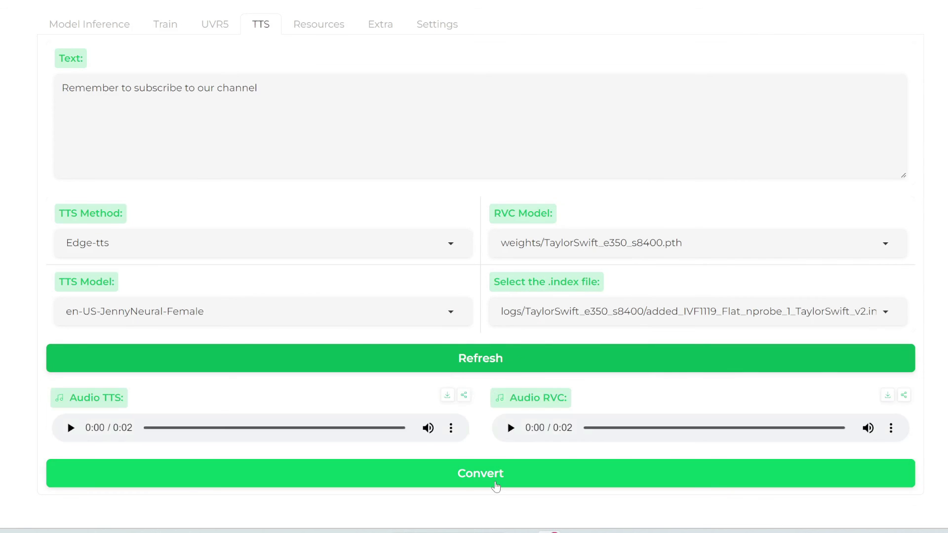
pyautogui.click(511, 427)
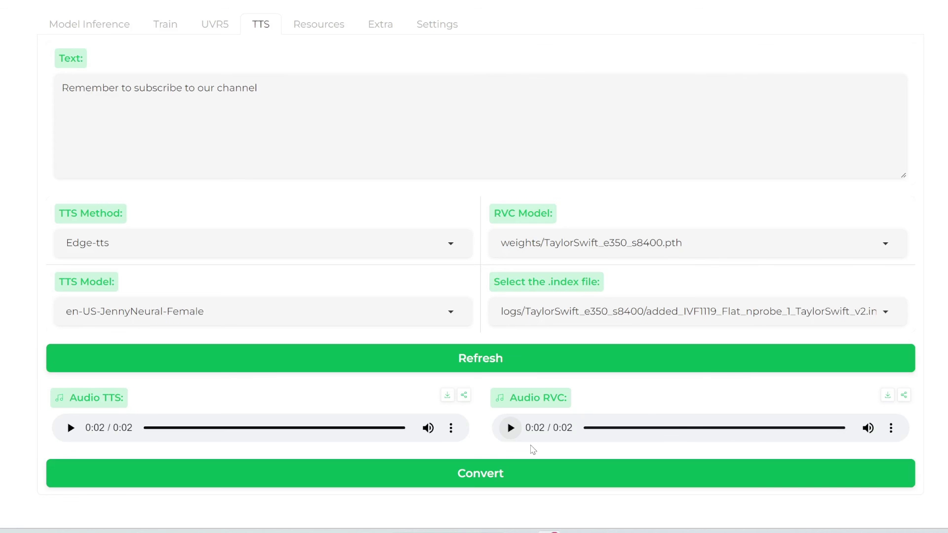
# - Convert the text with weights/GawrGuraHoloMyth.pth and its GawrGuraHoloMyth_v2 index file, and play the resulting RVC audio
pyautogui.click(633, 235)
pyautogui.click(588, 271)
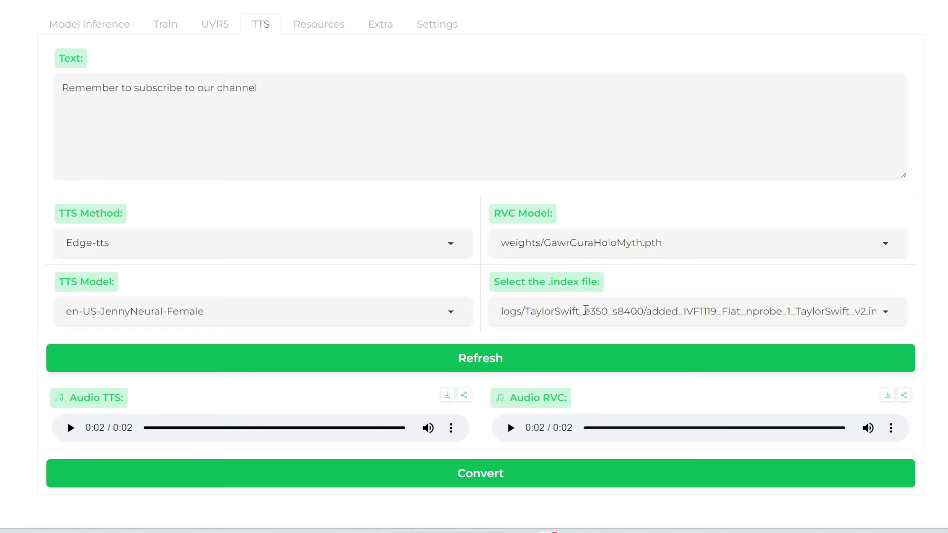
pyautogui.click(585, 311)
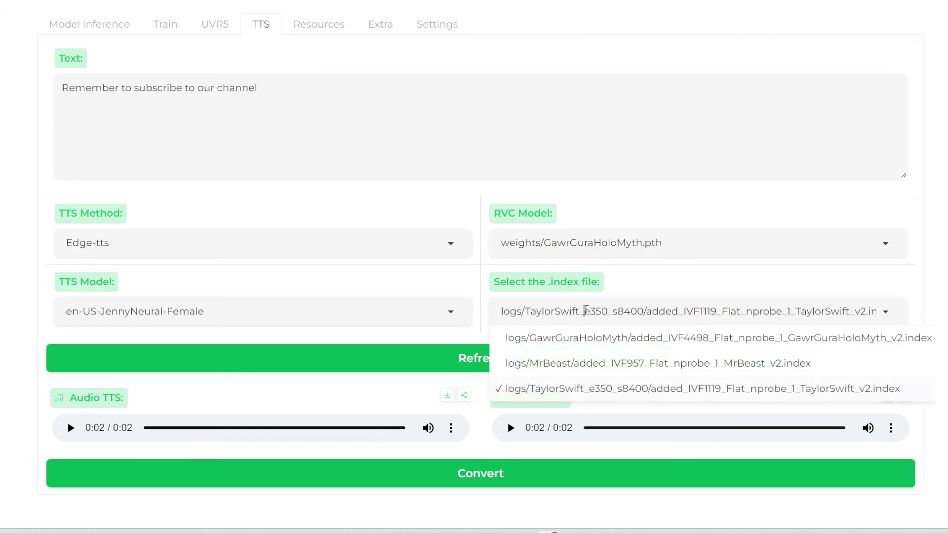
pyautogui.click(564, 340)
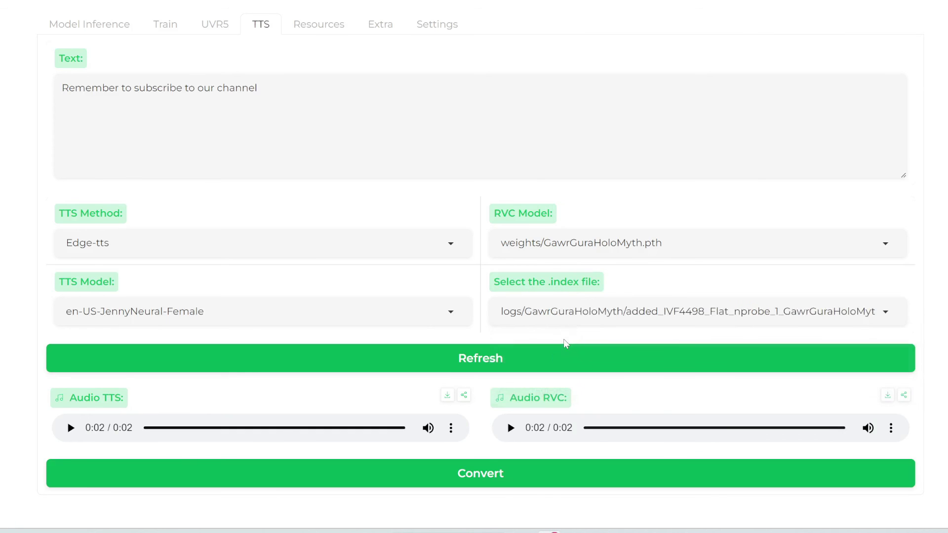
pyautogui.click(482, 475)
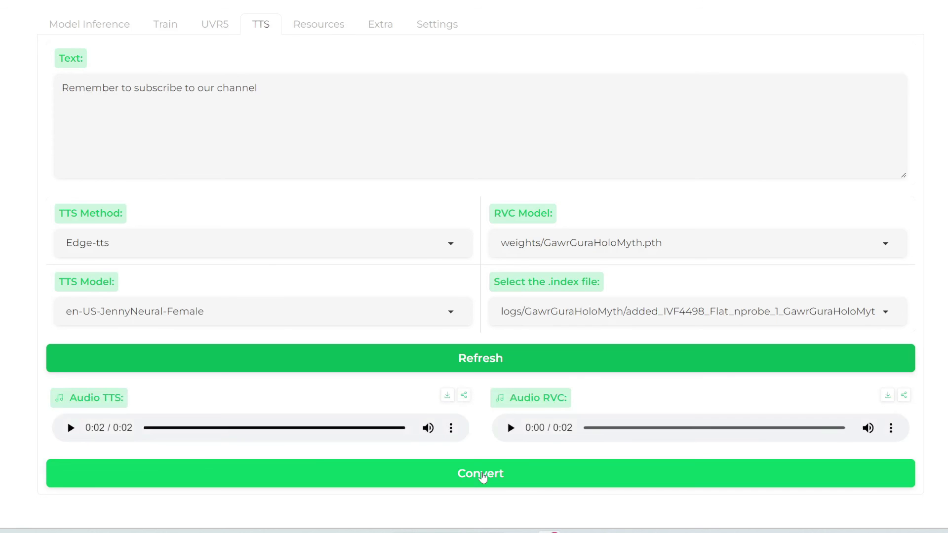
pyautogui.click(514, 439)
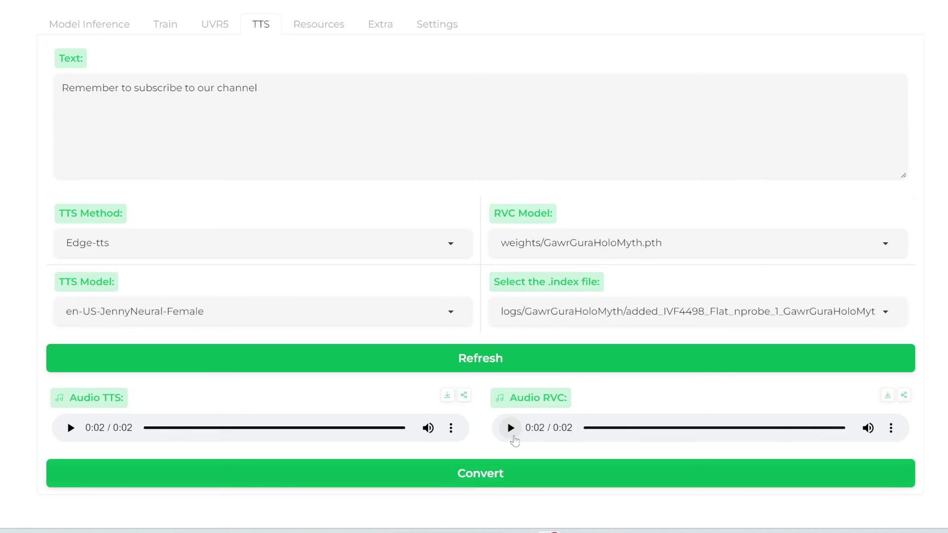
# - Look at the Space's Train section, then switch to YouTube and find the channel's video on training AI voice models online
pyautogui.scroll(4, 515, 45)
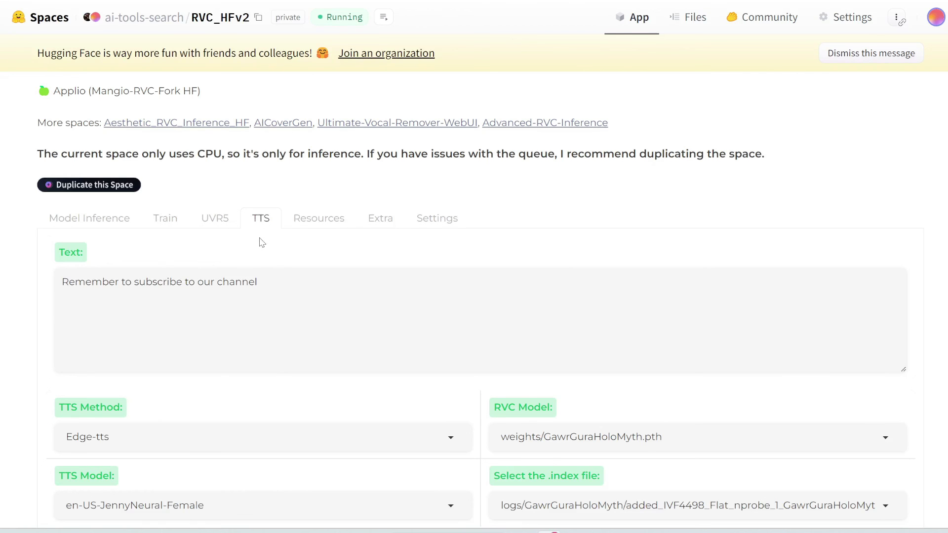
pyautogui.click(156, 221)
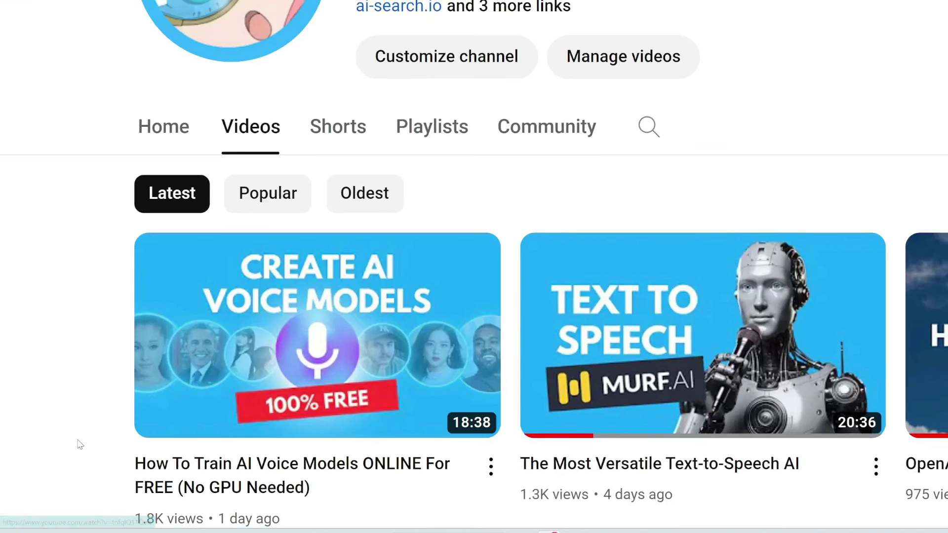
pyautogui.scroll(-3, 77, 444)
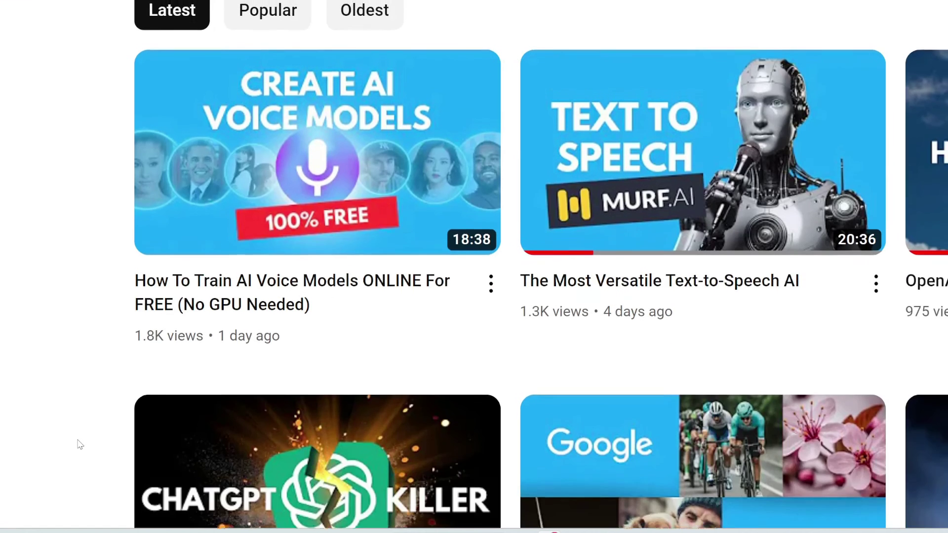
pyautogui.scroll(1, 77, 445)
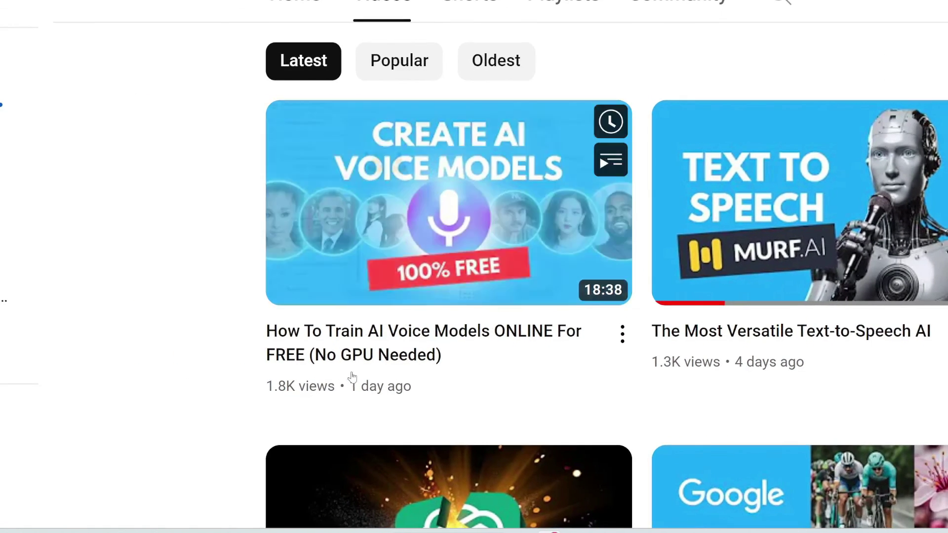